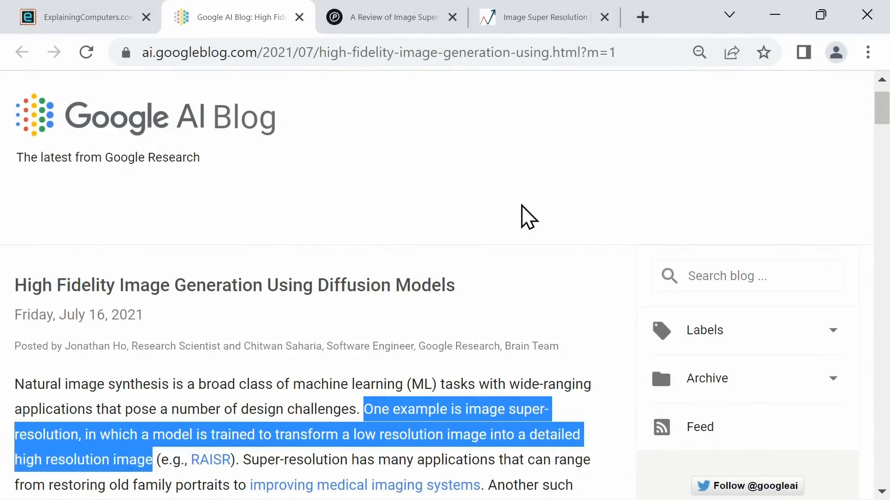
Step: Review the Paperspace, Image Super Resolution, Topaz and Waifu2x GitHub pages in Chrome
click(391, 29)
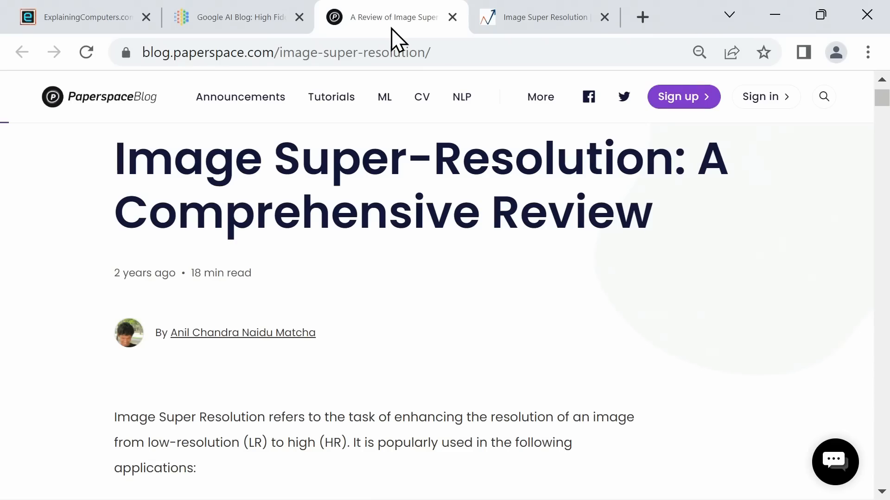
click(542, 19)
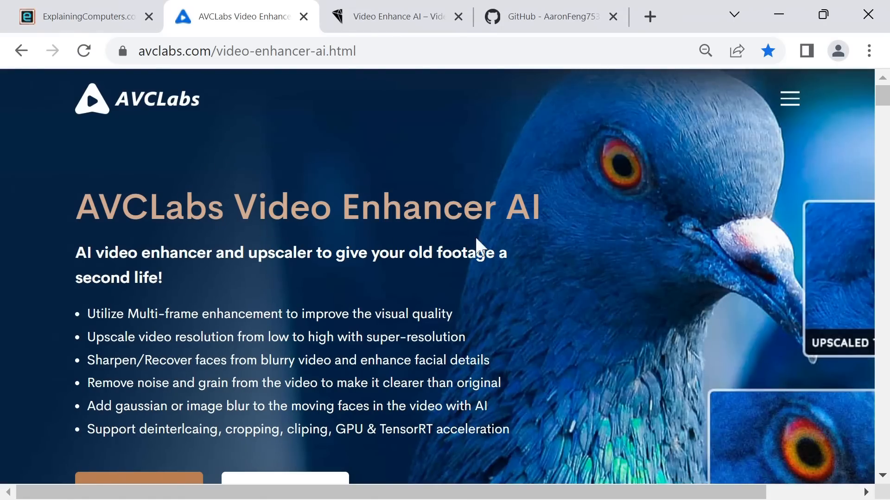
click(383, 16)
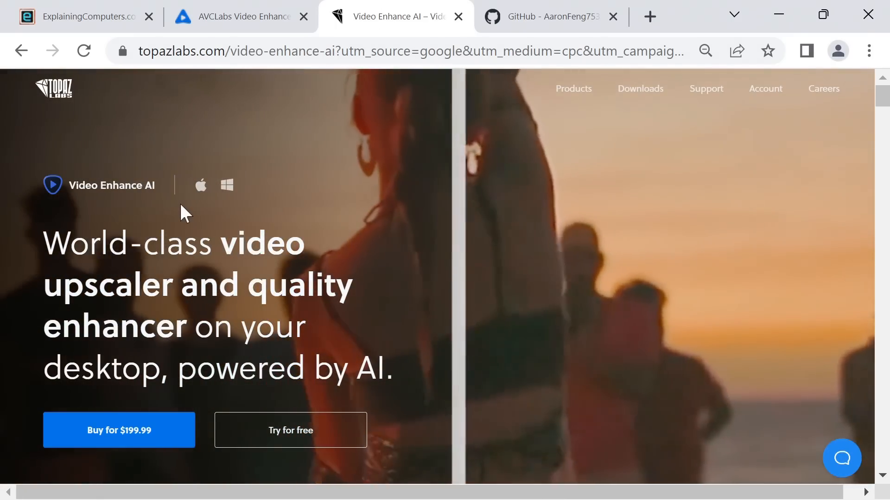
click(512, 16)
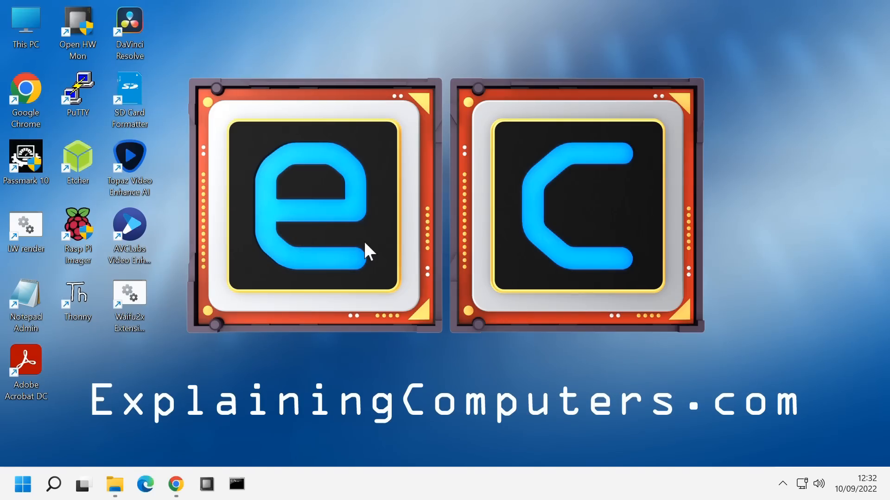
click(114, 485)
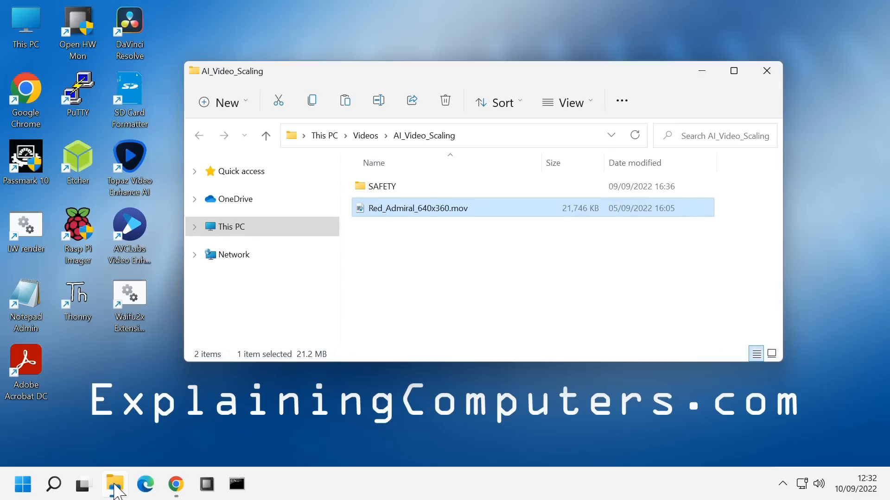
double_click(425, 208)
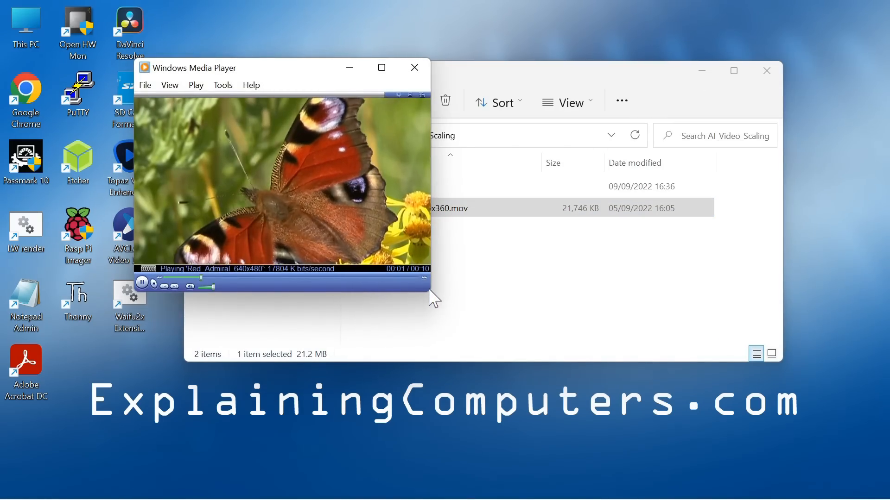
mouse_move(431, 291)
mouse_down()
mouse_move(501, 357)
mouse_move(607, 394)
mouse_up()
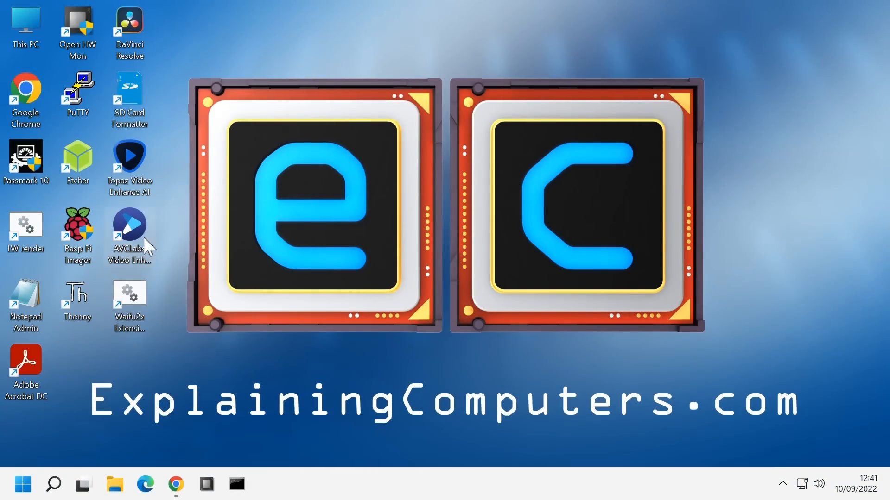
Step: Download the AVCLabs Windows installer to Super-Resolution_Apps, install Video Enhancer AI and launch it
double_click(133, 229)
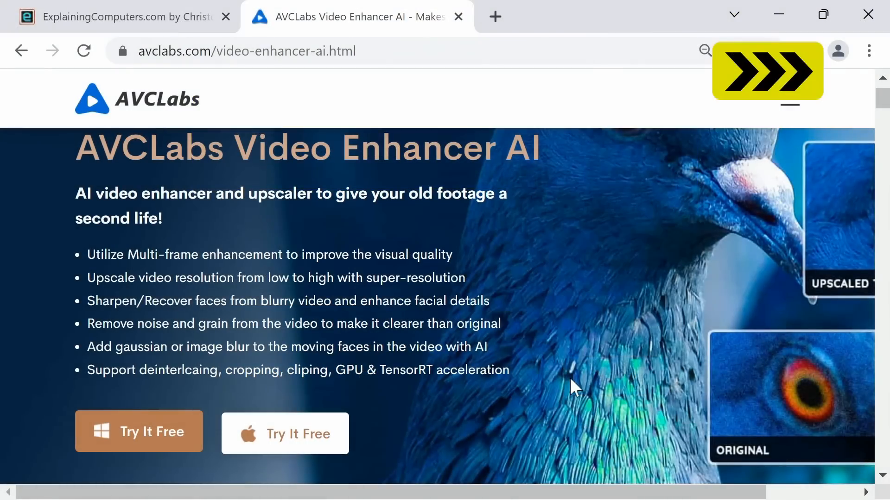
click(143, 425)
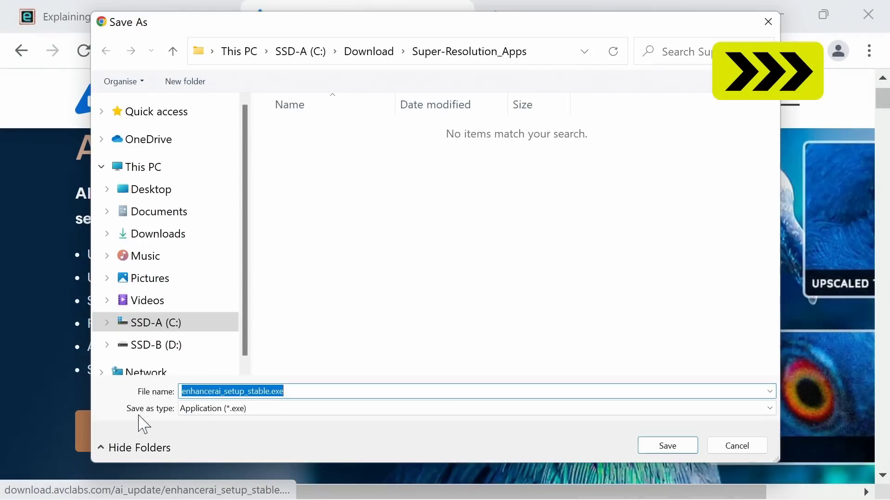
click(667, 446)
click(123, 477)
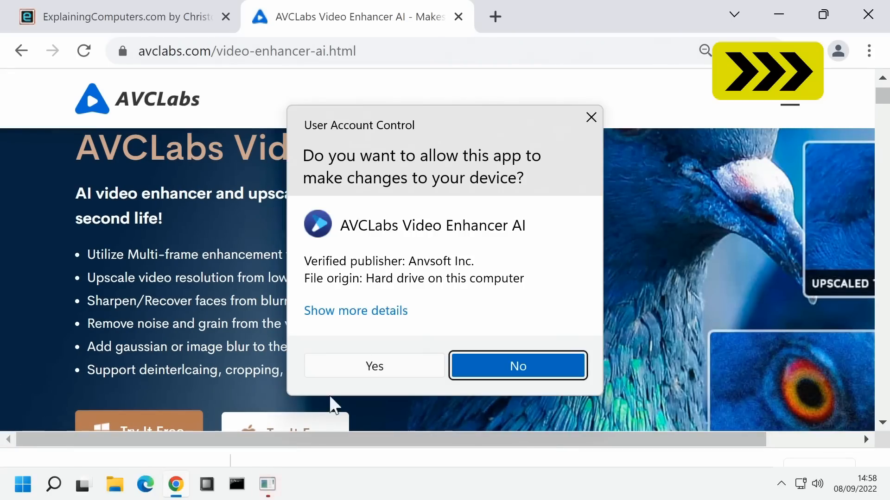
click(369, 362)
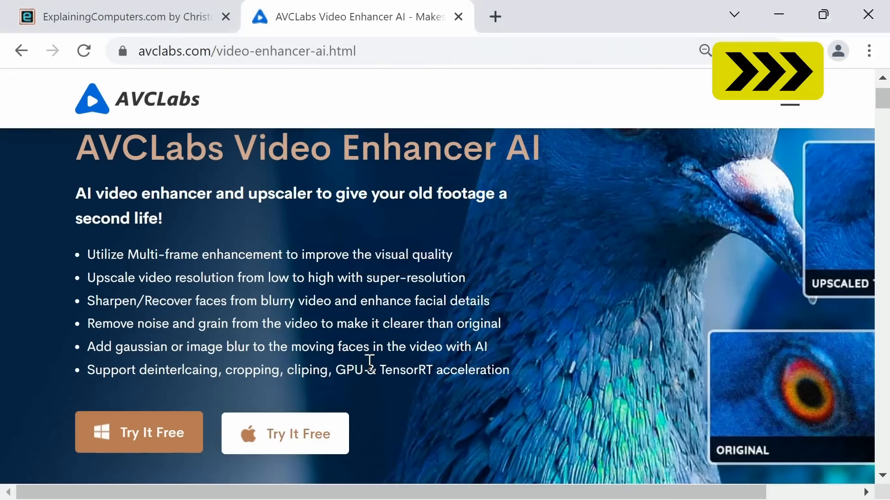
click(441, 313)
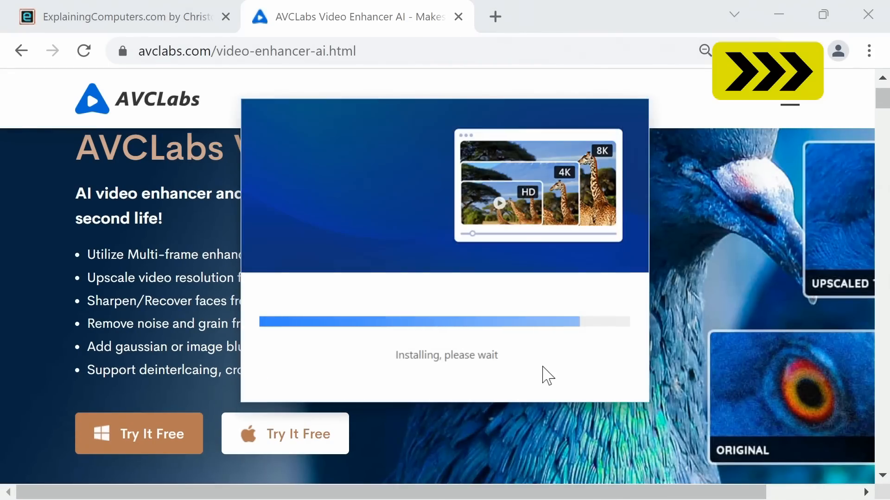
click(542, 374)
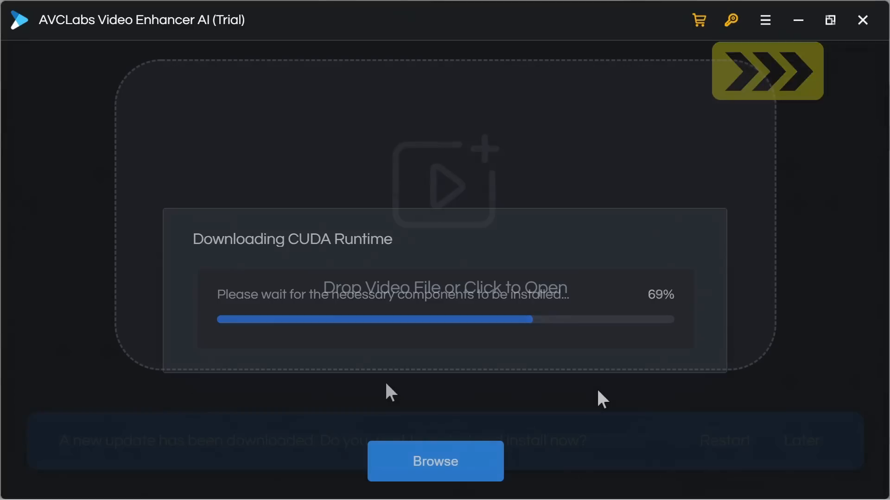
Step: Load Red_Admiral_640x360.mov from the AI_Video_Scaling folder into the enhancer
click(439, 460)
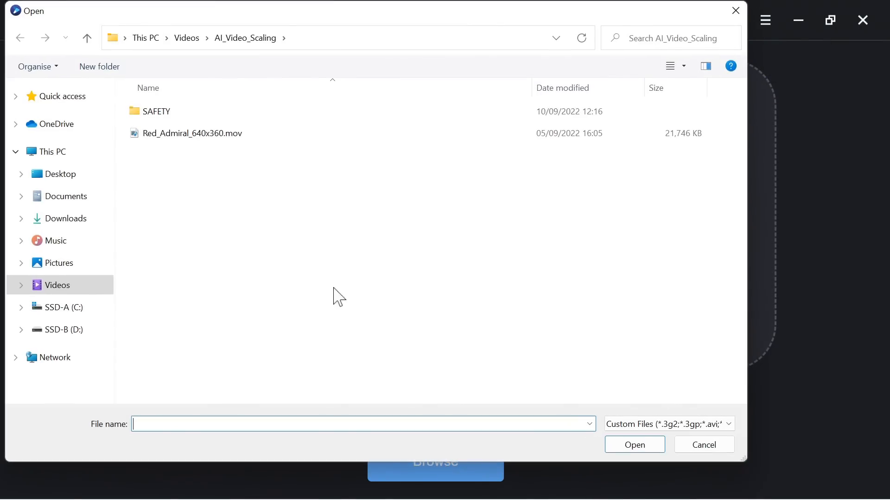
click(235, 139)
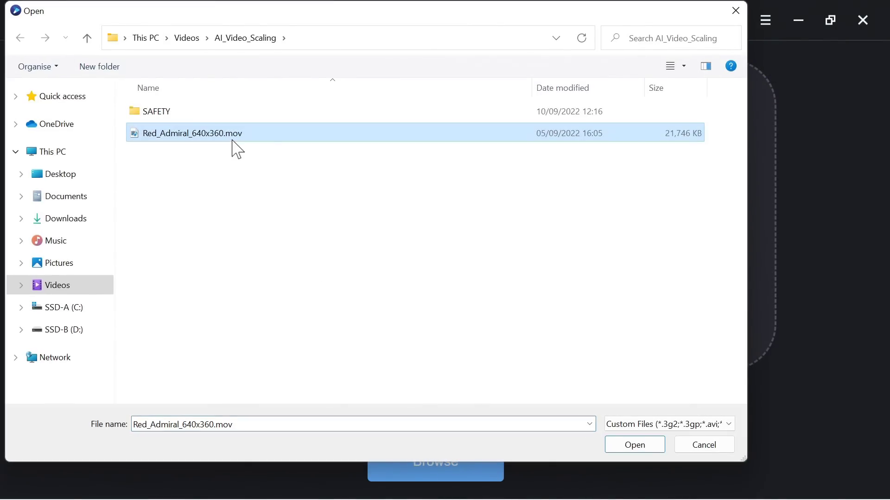
click(641, 442)
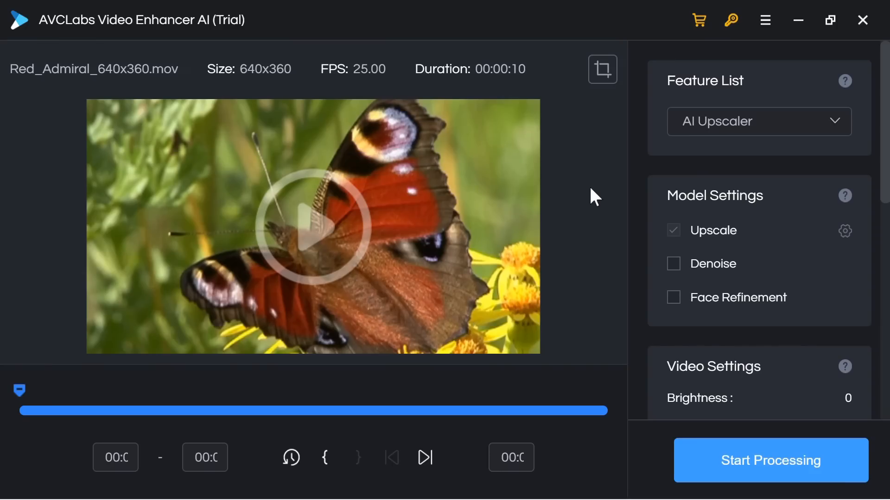
Step: Keep AI Upscaler as the feature and choose the Ultra (Multi-Frame) upscale model
click(840, 130)
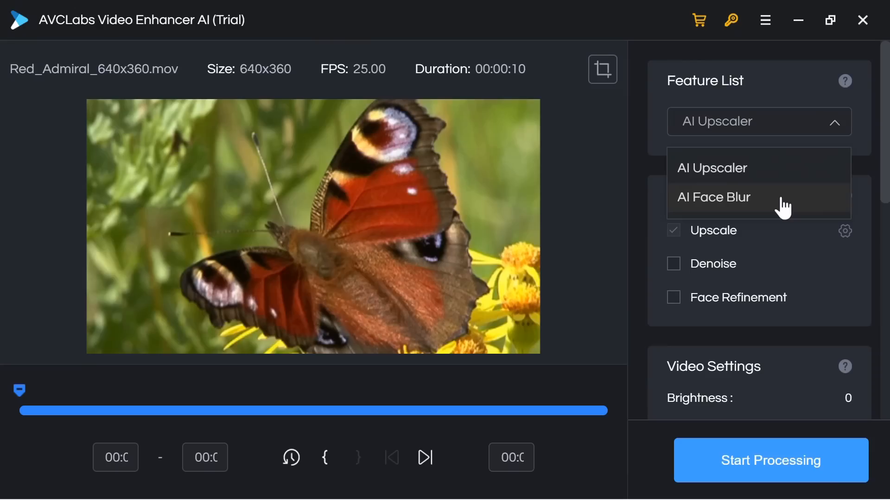
click(770, 170)
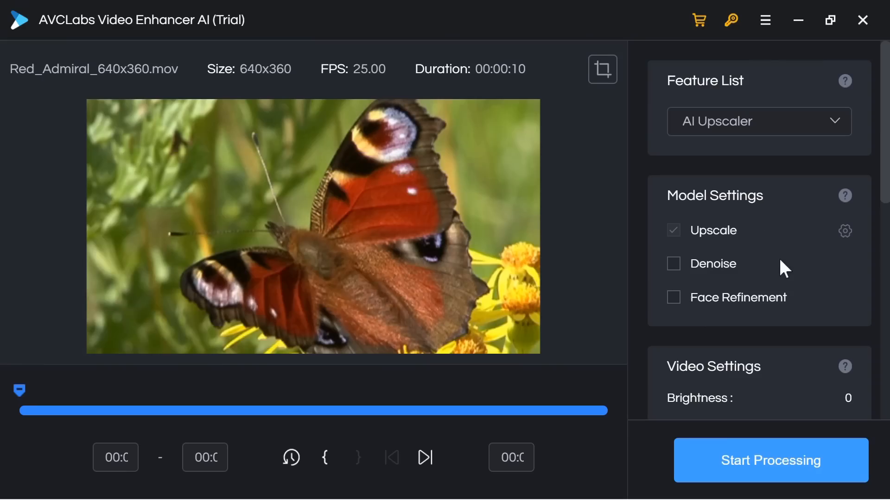
click(841, 235)
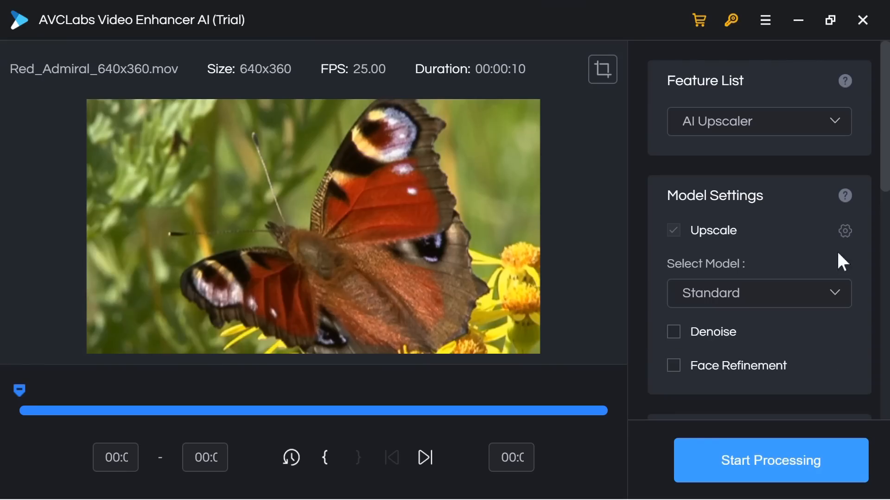
click(834, 298)
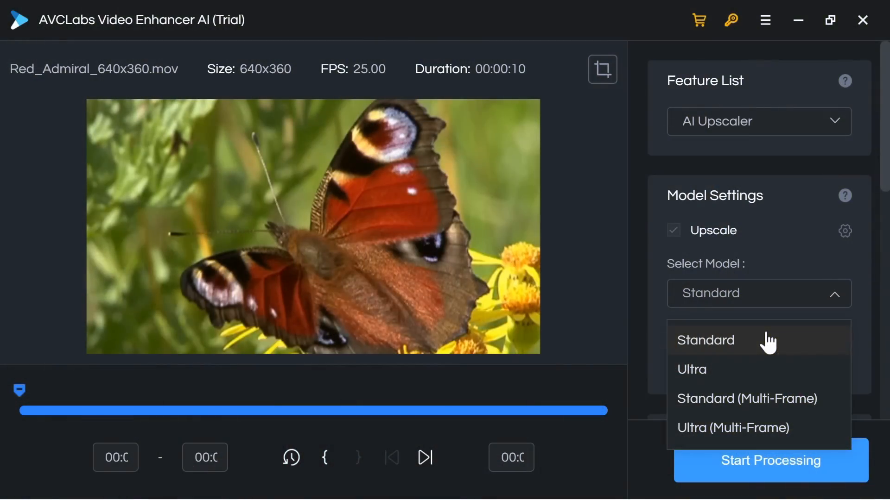
click(806, 427)
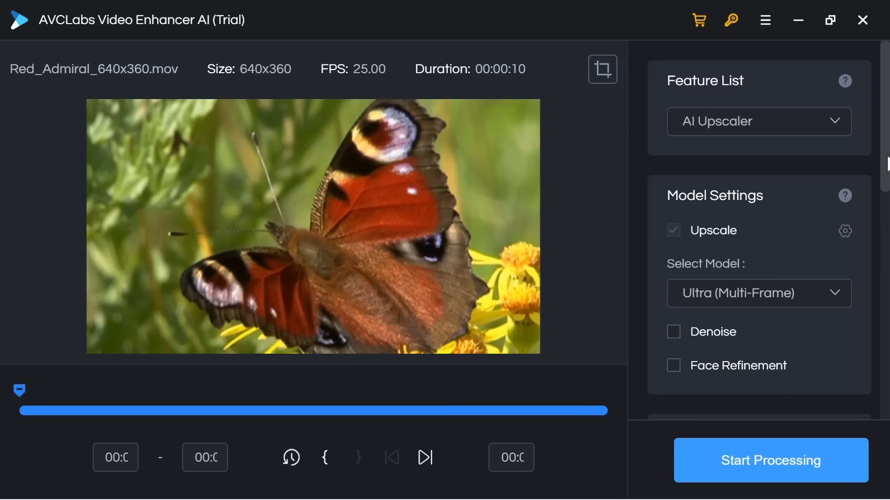
drag(888, 164, 888, 236)
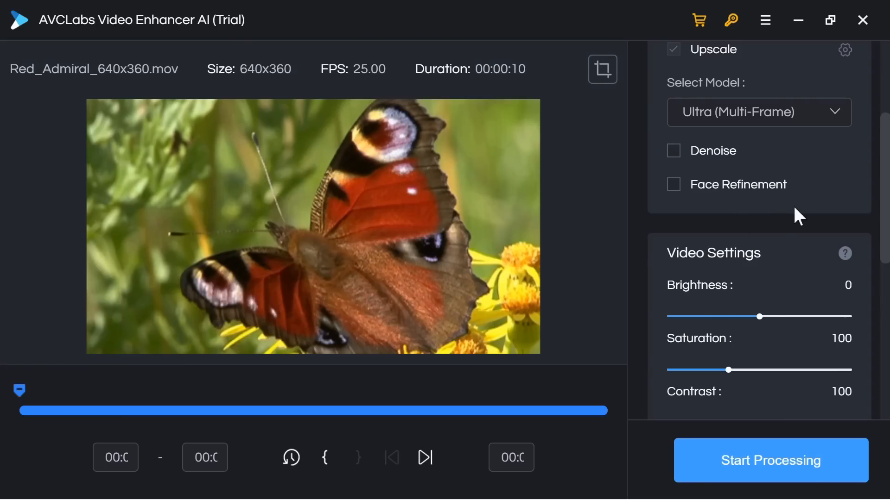
drag(888, 192, 888, 311)
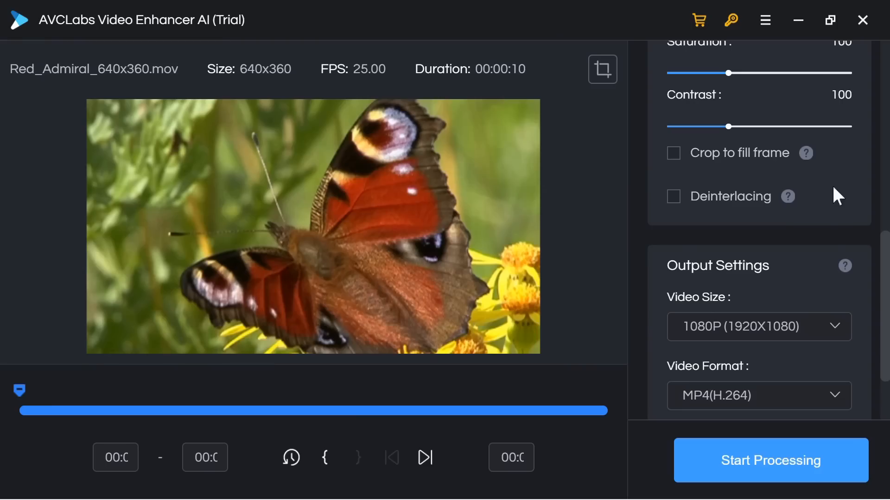
drag(888, 260, 888, 321)
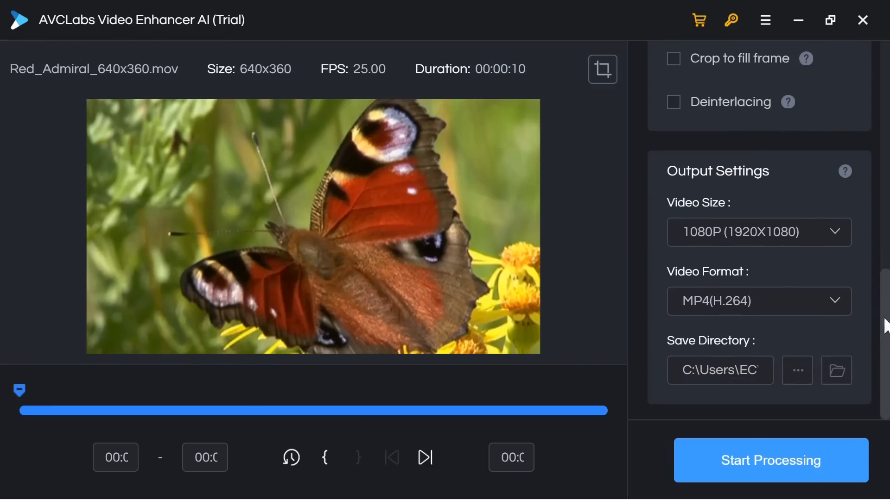
Step: Set output to 1080P (1920X1080) MP4(H.264) and check it saves to AI_Video_Scaling
click(834, 236)
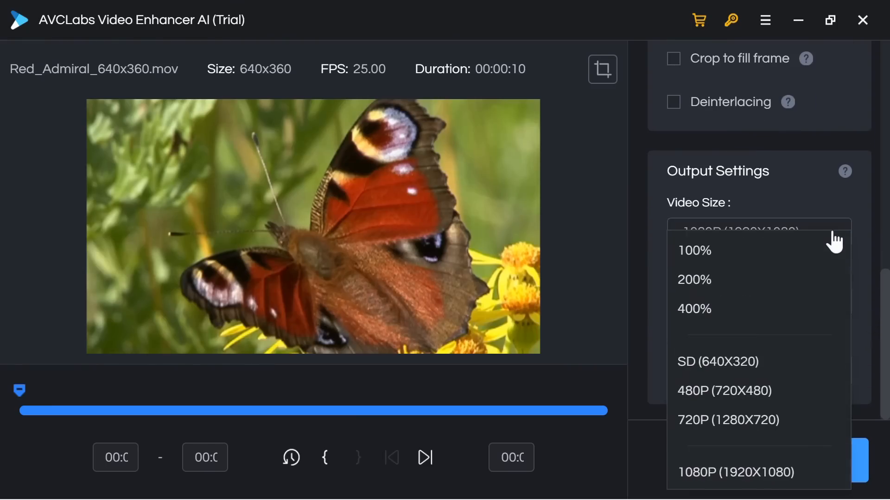
drag(847, 278, 845, 421)
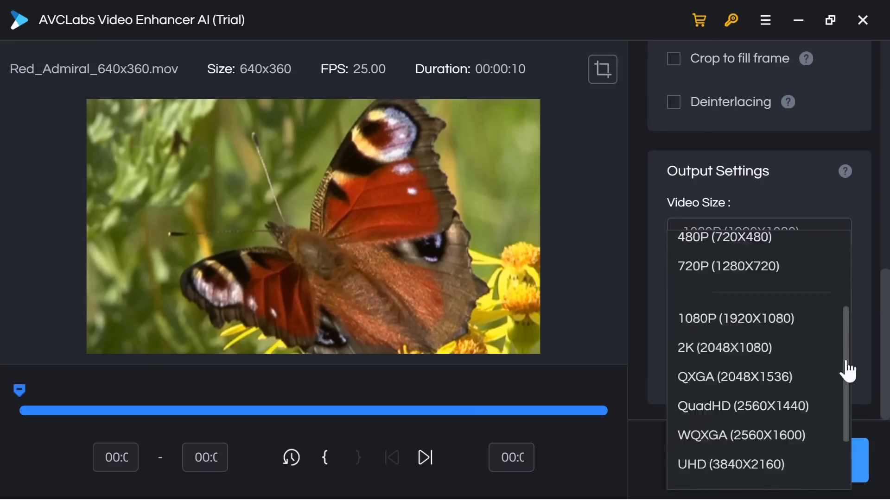
click(860, 201)
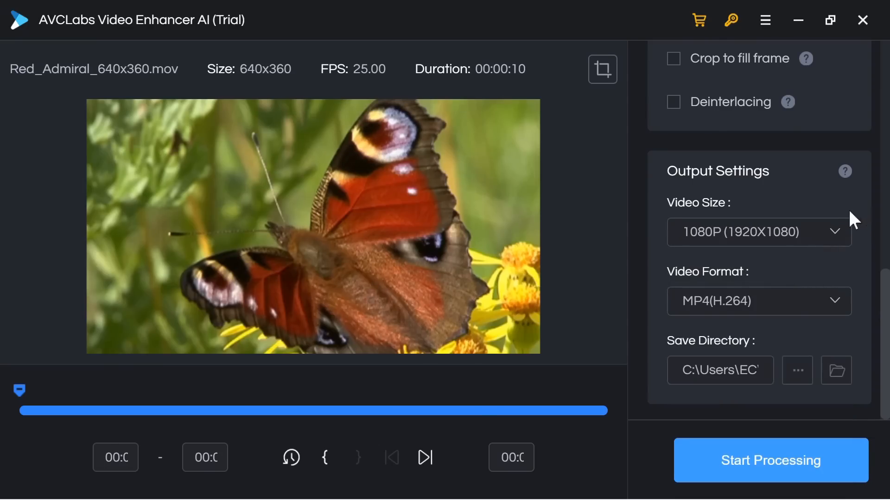
click(835, 311)
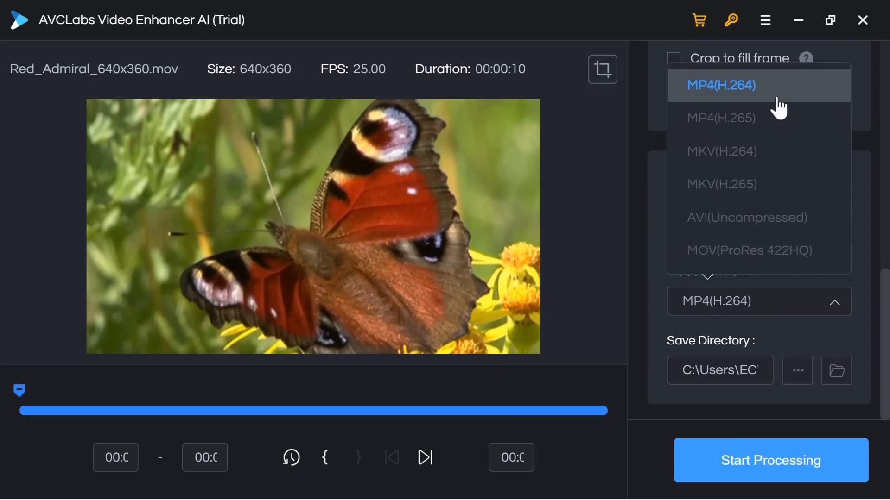
click(830, 329)
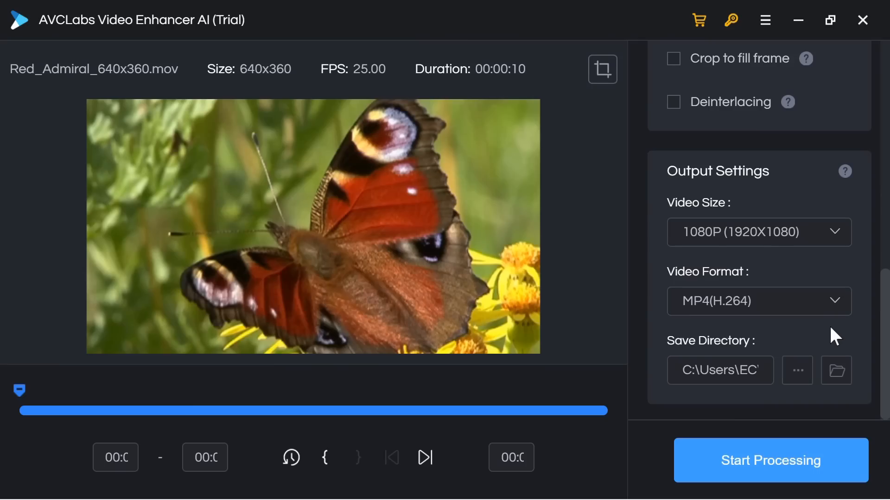
click(837, 372)
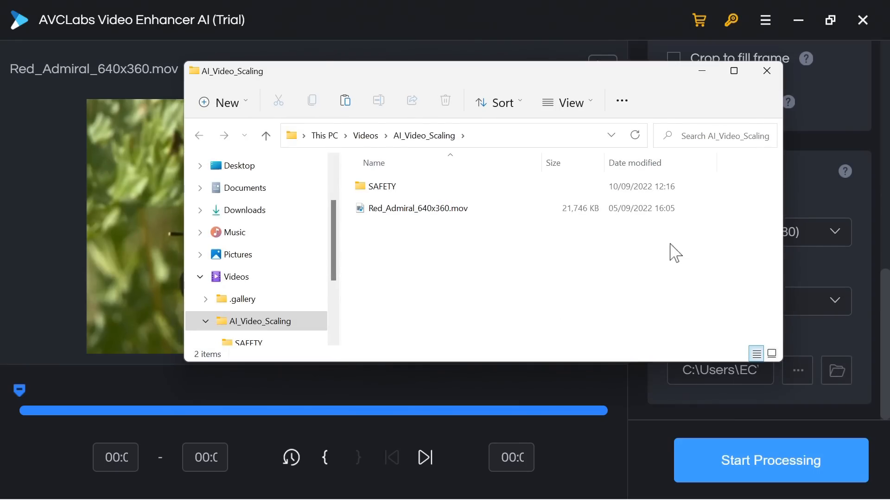
click(767, 74)
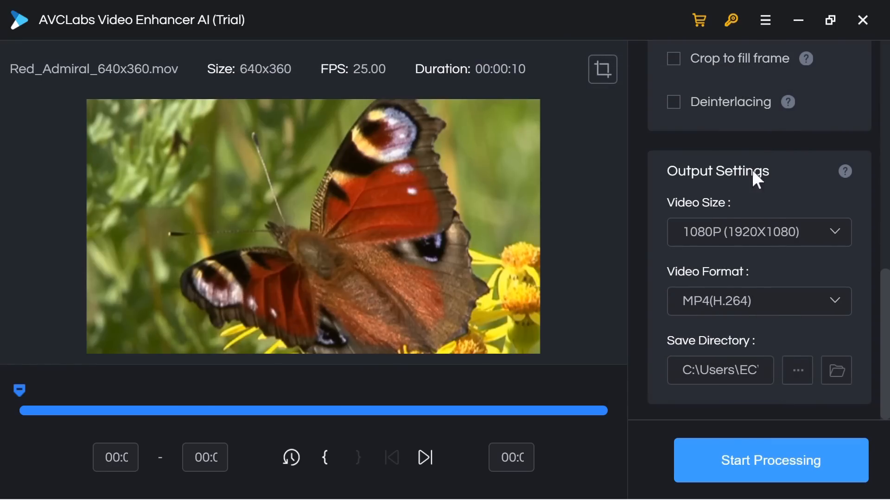
Step: In Settings, keep NVIDIA GeForce GT 1030 as AI processor with High memory consumption and apply
click(766, 21)
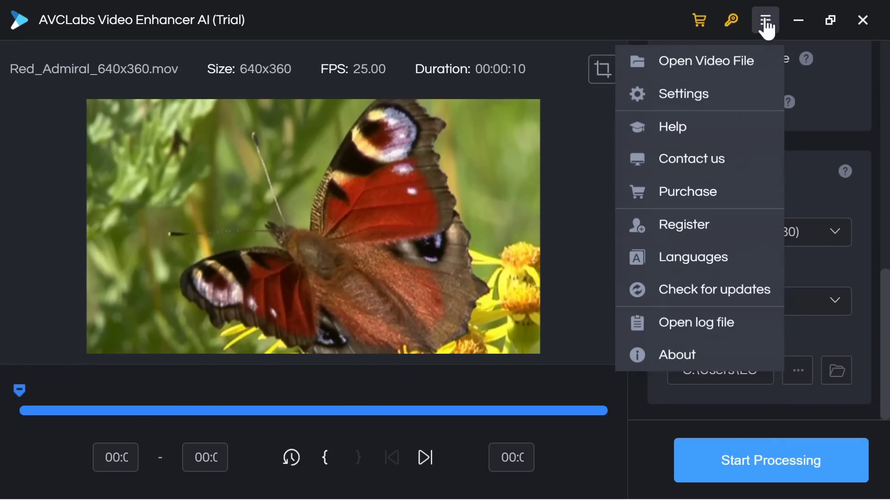
click(720, 101)
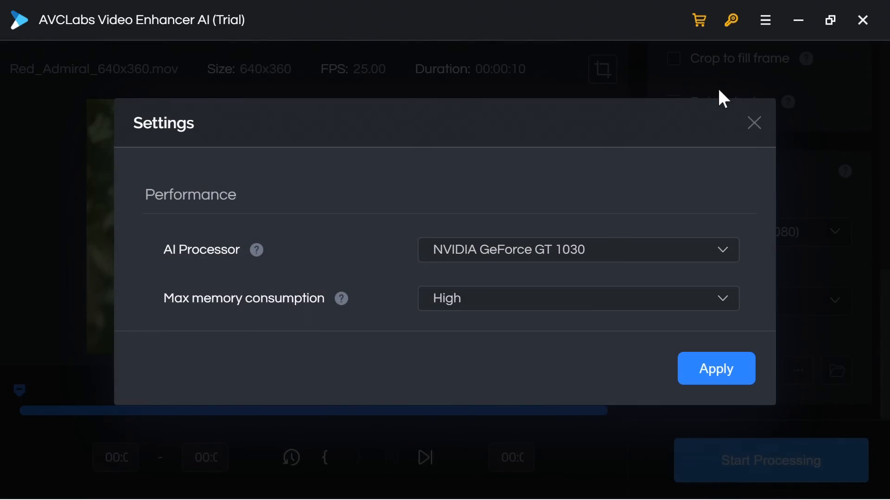
click(634, 250)
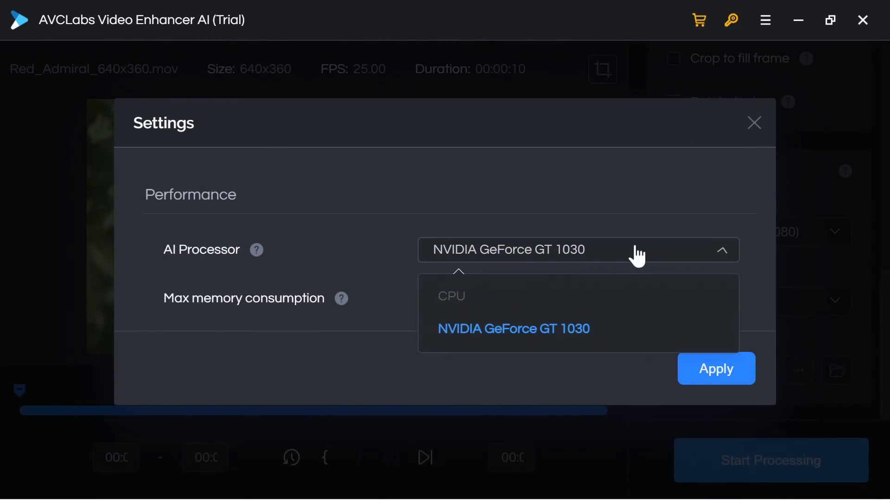
click(634, 250)
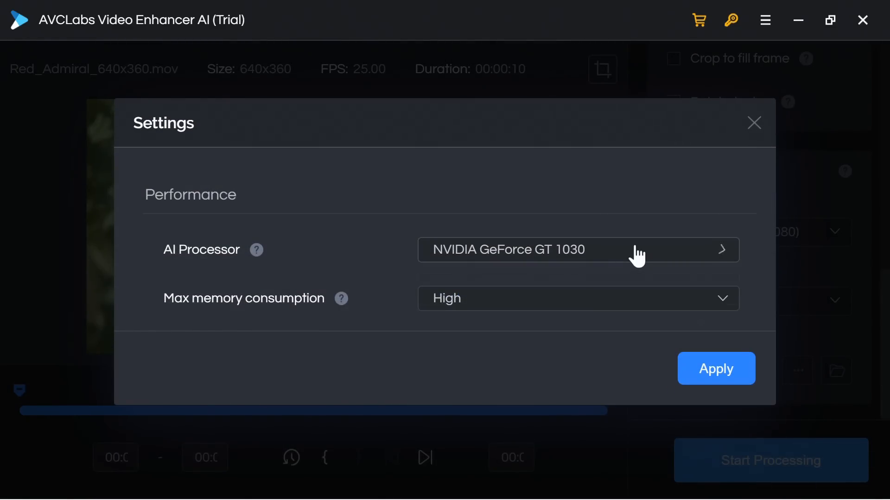
click(569, 307)
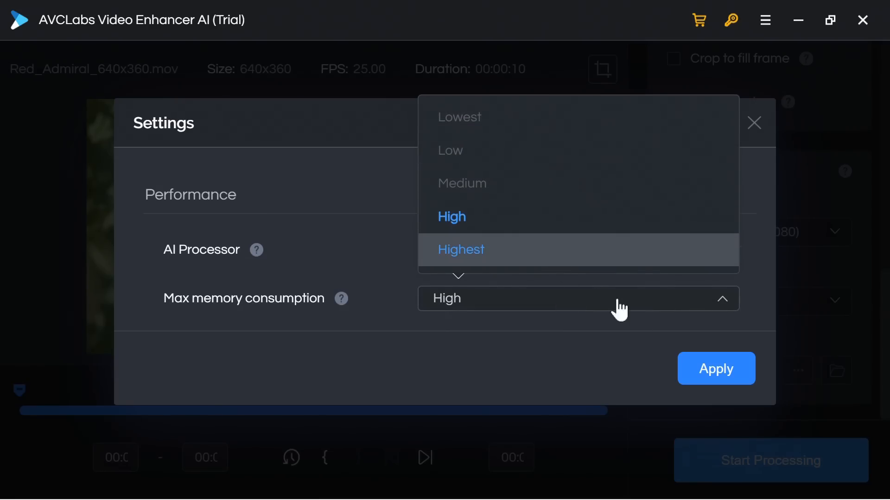
click(706, 368)
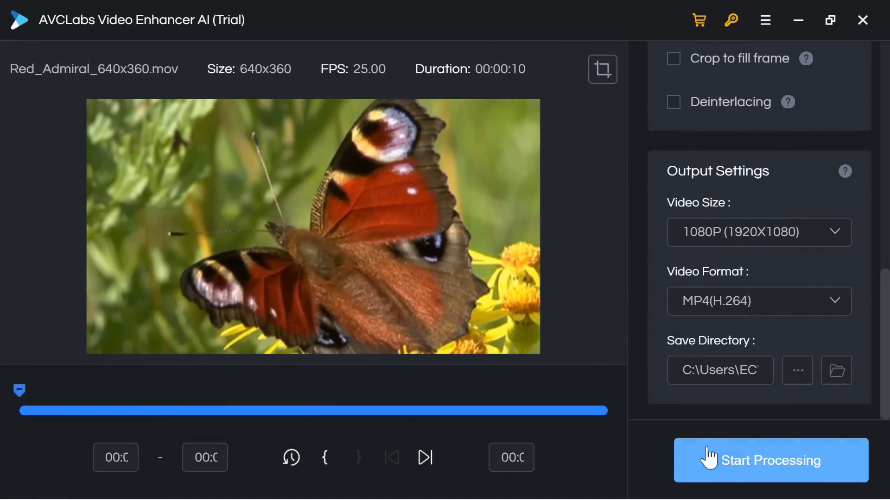
Step: Start processing the butterfly clip, continuing with the unregistered trial
click(735, 452)
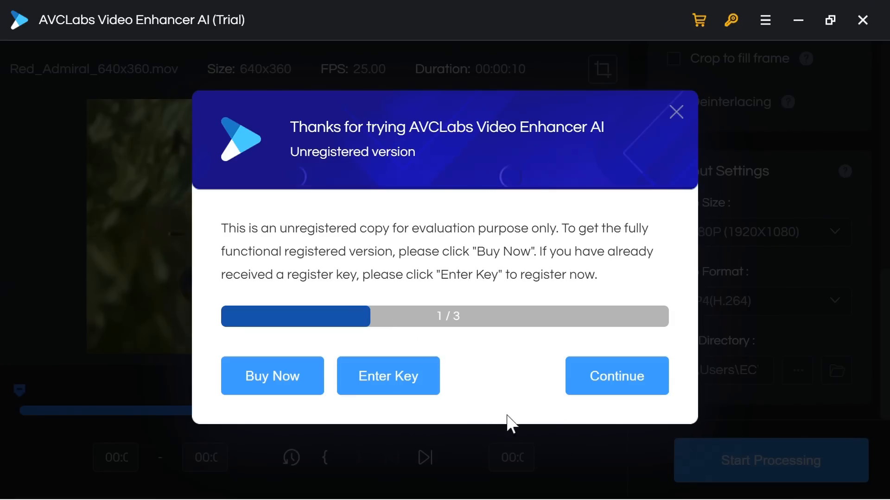
click(615, 383)
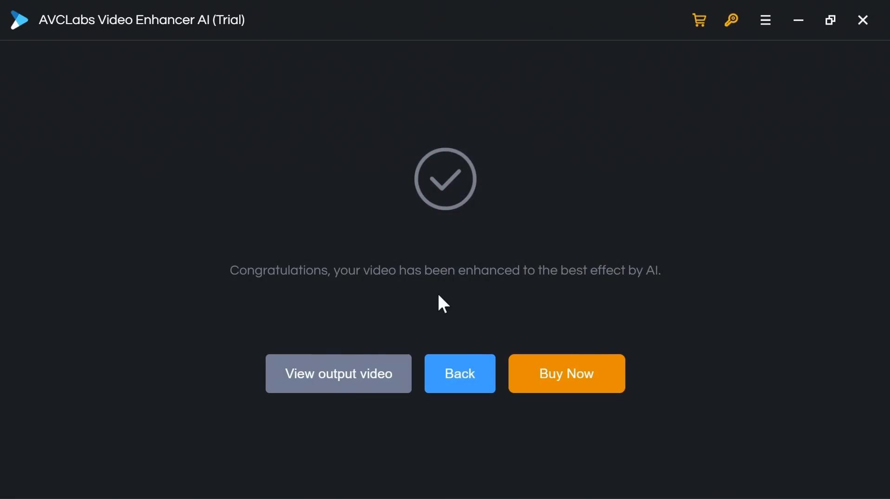
Step: Show the enhanced file in its folder and play Red_Admiral_640x360-AI Upscaler-1920x1080.mp4
click(364, 378)
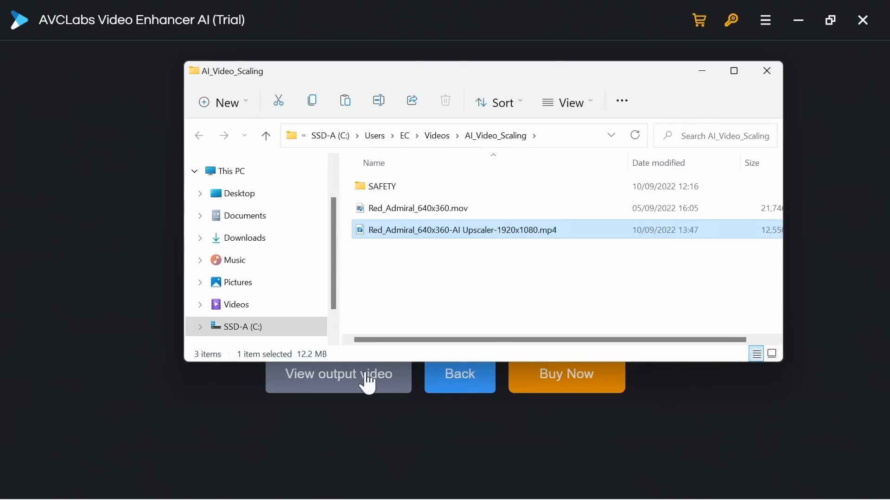
double_click(436, 232)
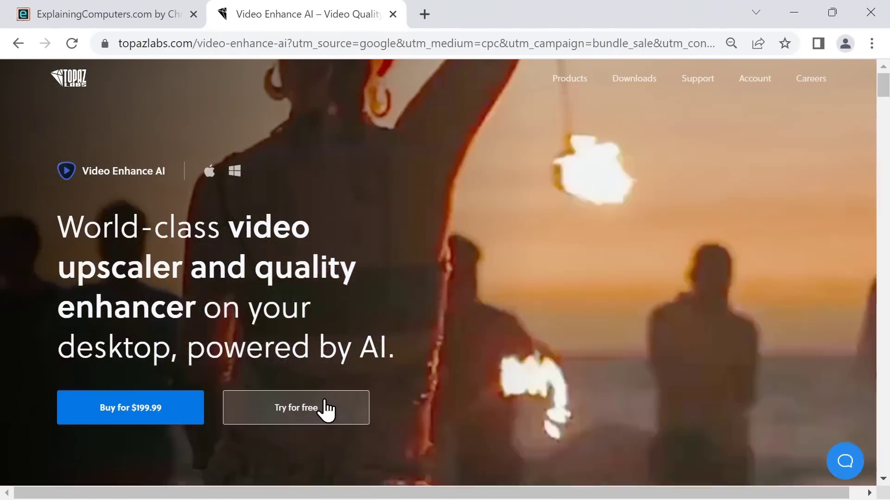
Step: Request the Topaz Video Enhance AI free trial from the Topaz Labs page
click(324, 409)
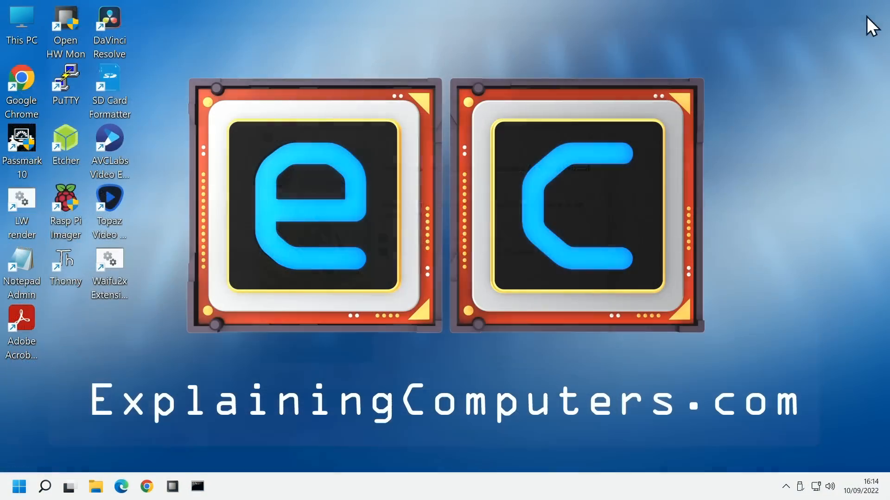
Step: Launch Topaz Video Enhance AI, import Red_Admiral_640x360.mov and select all videos for editing
double_click(109, 196)
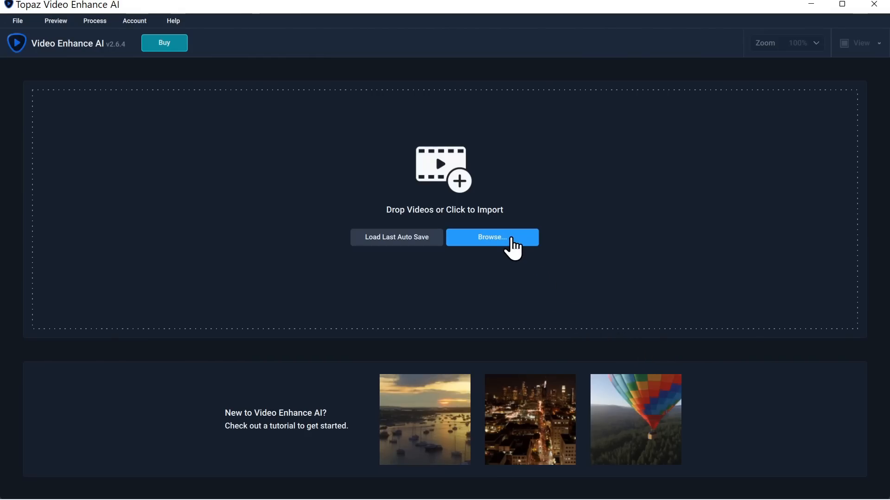
click(511, 239)
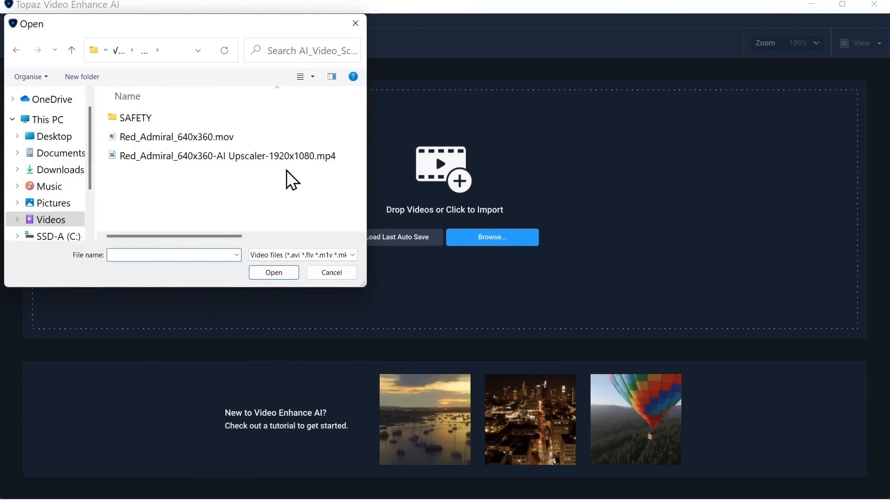
click(206, 136)
click(273, 272)
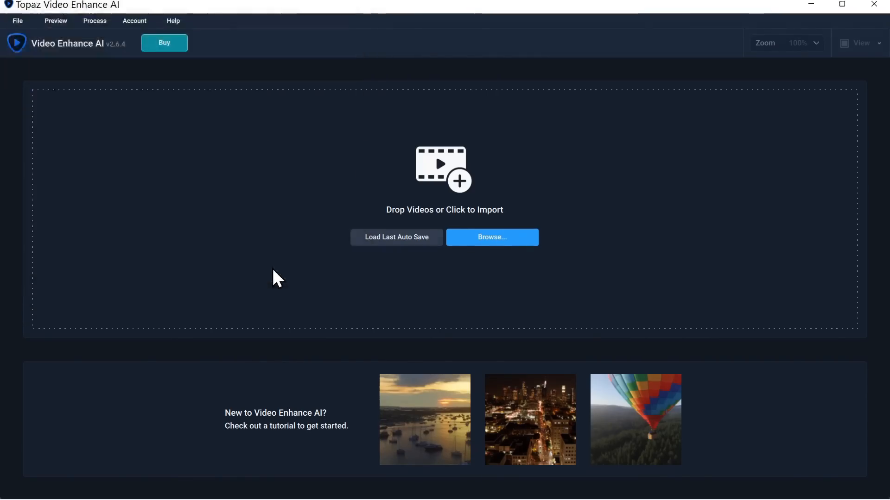
click(14, 391)
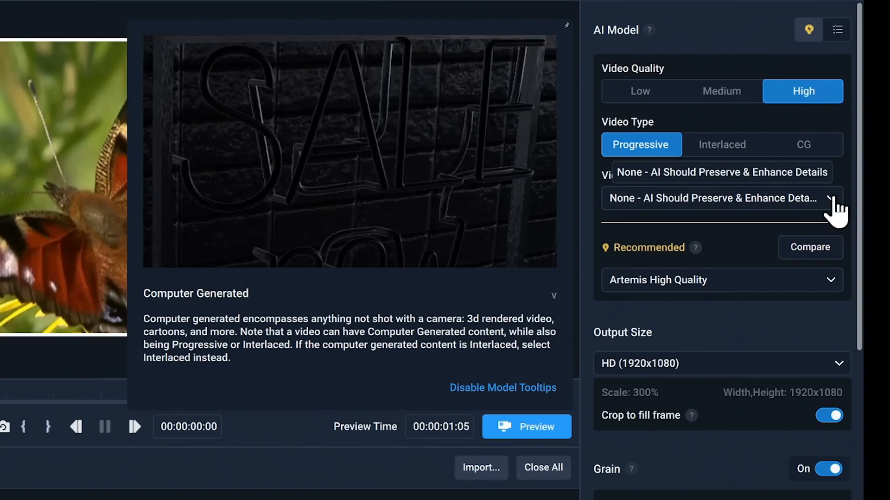
Step: Browse the video type options and full AI model list, keeping Artemis High Quality as the model
click(831, 200)
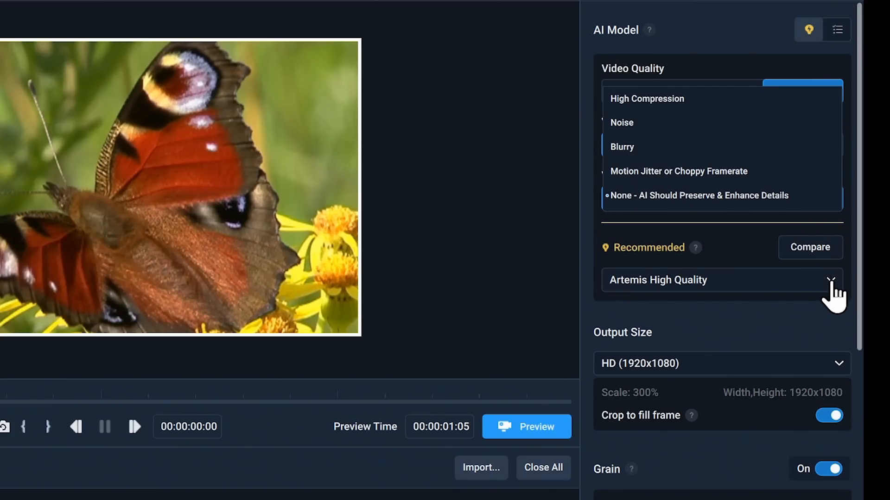
click(831, 281)
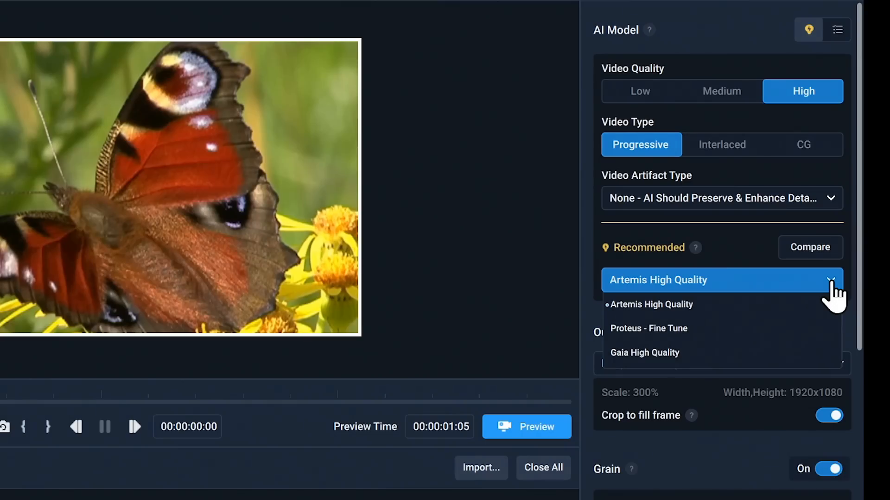
click(801, 285)
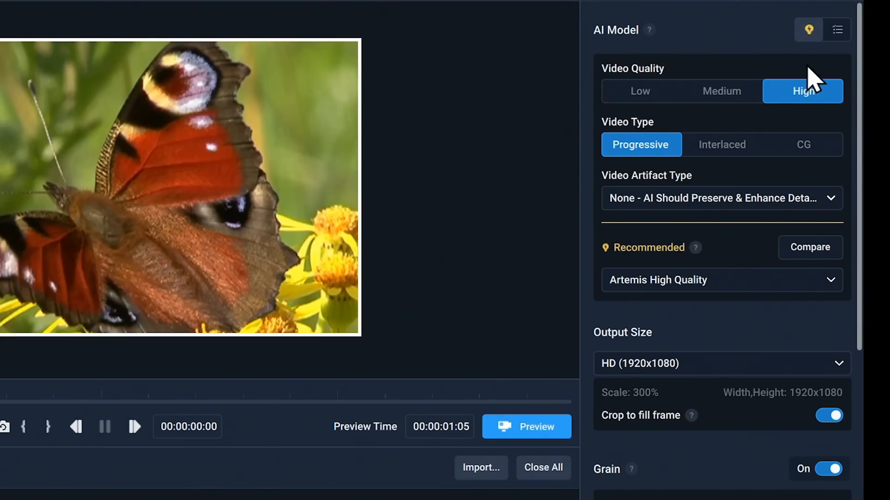
click(808, 30)
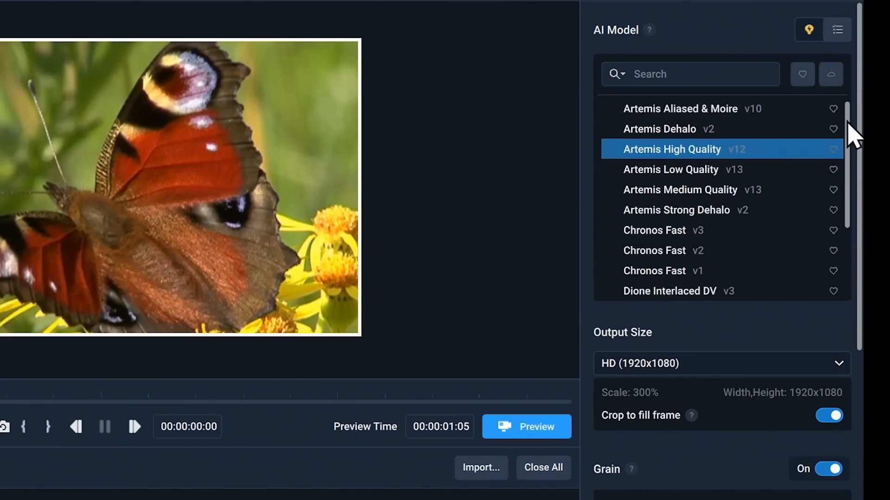
drag(848, 134, 853, 231)
drag(851, 200, 857, 86)
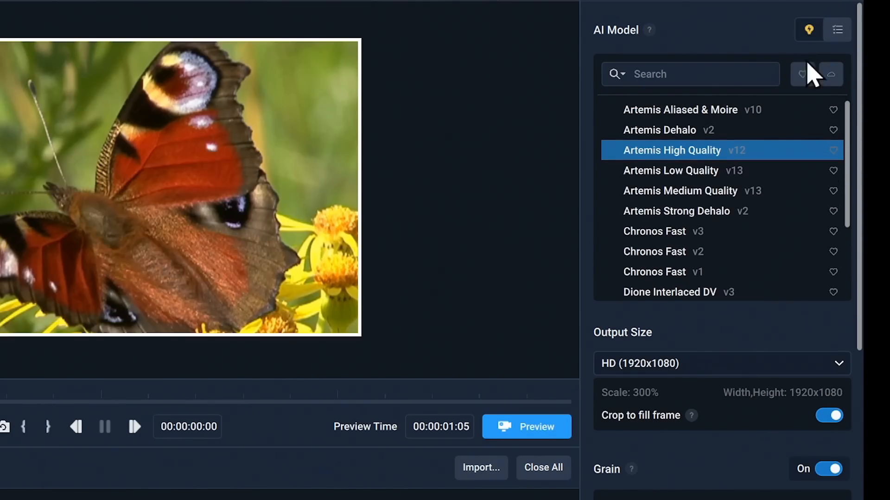
click(809, 29)
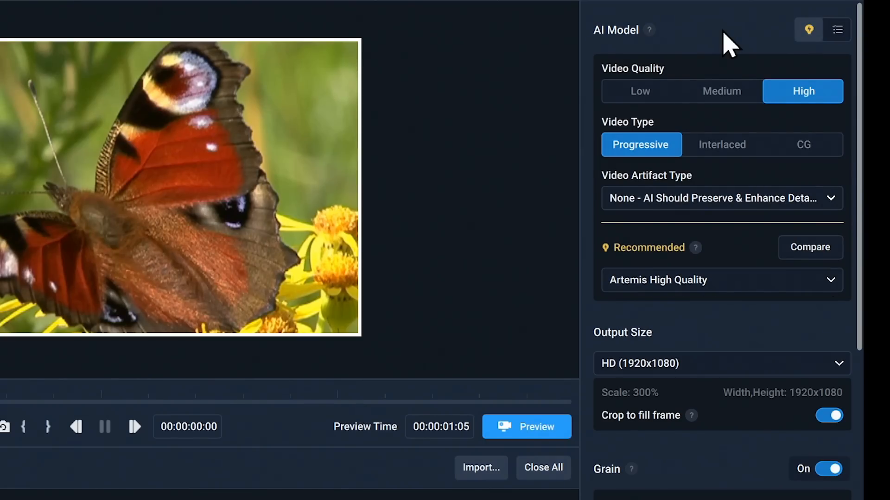
scroll(851, 129, down, 3)
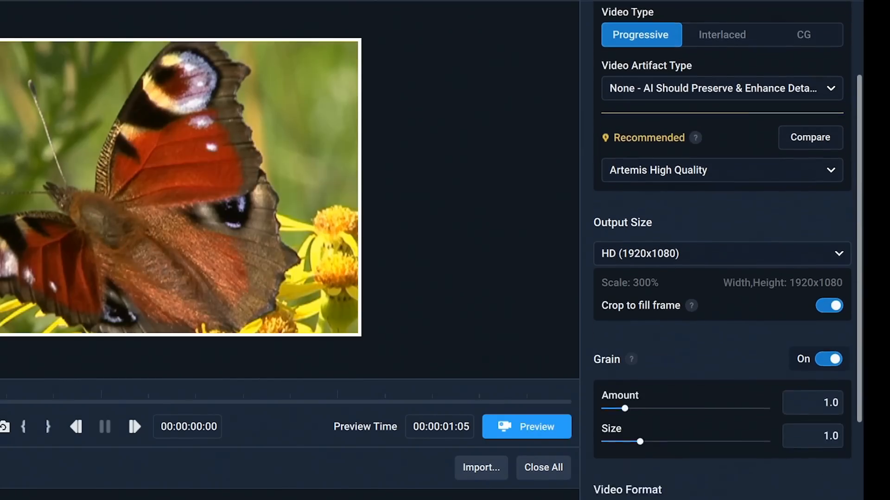
scroll(851, 129, down, 4)
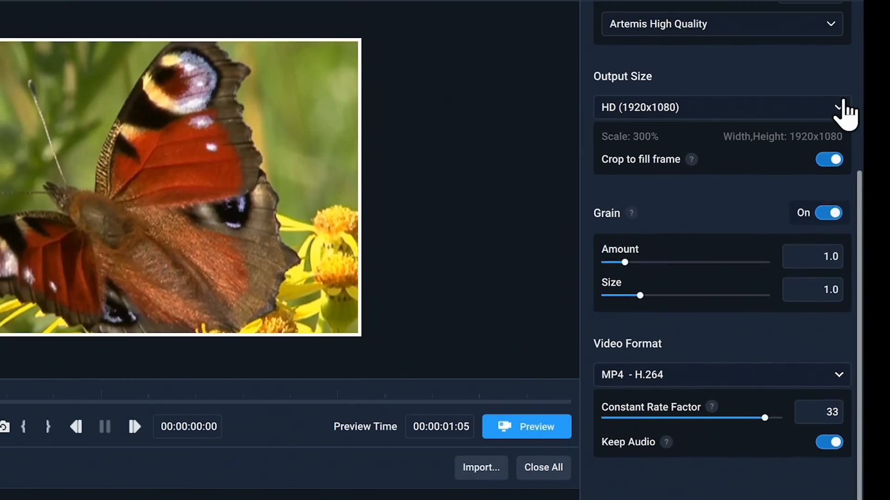
click(843, 110)
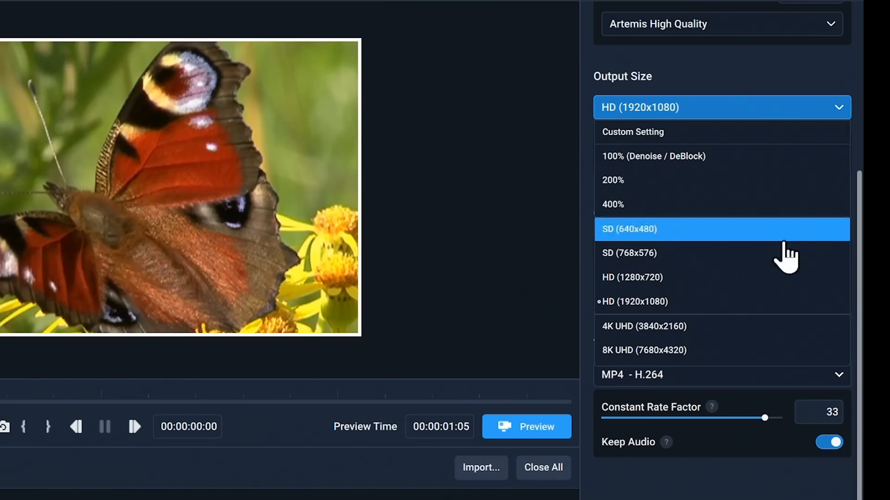
click(764, 75)
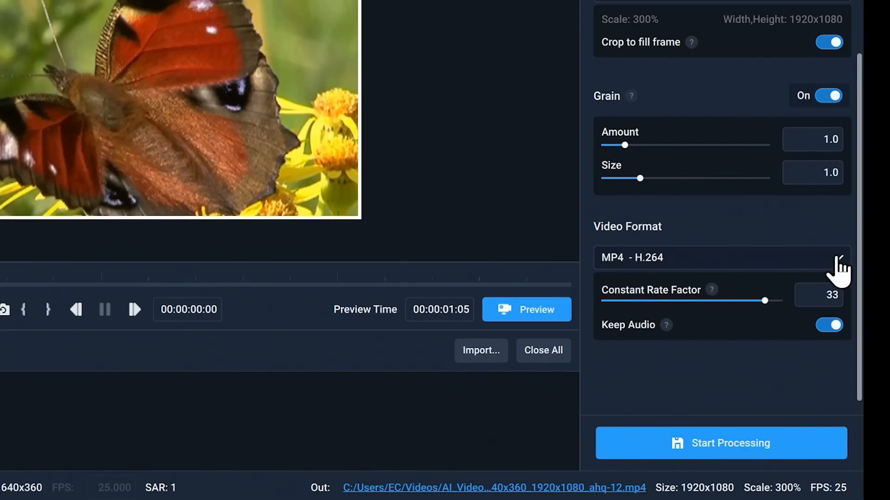
click(840, 268)
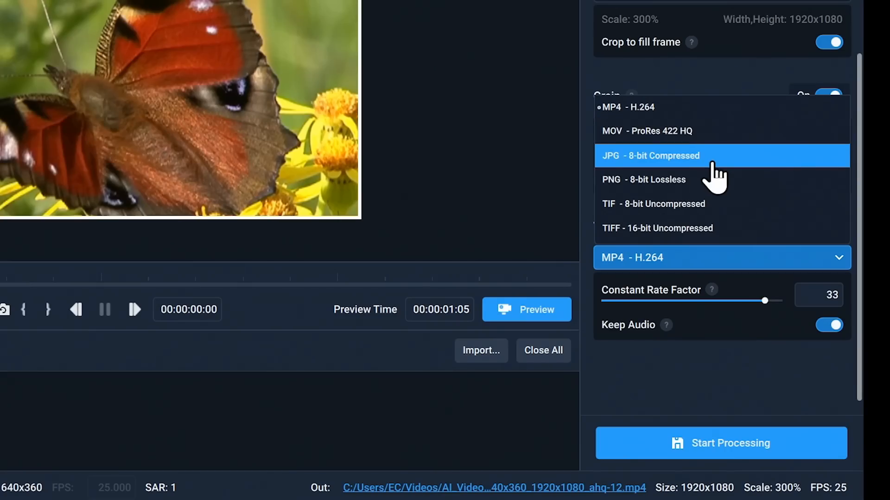
click(736, 377)
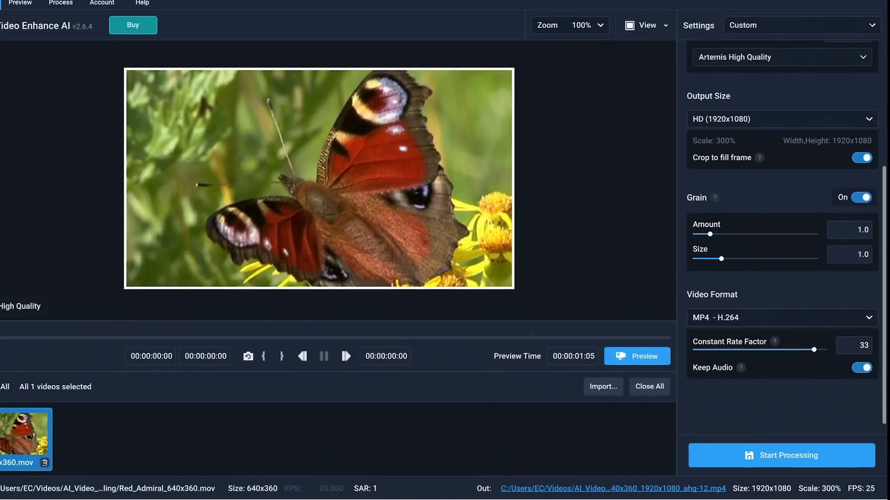
click(18, 20)
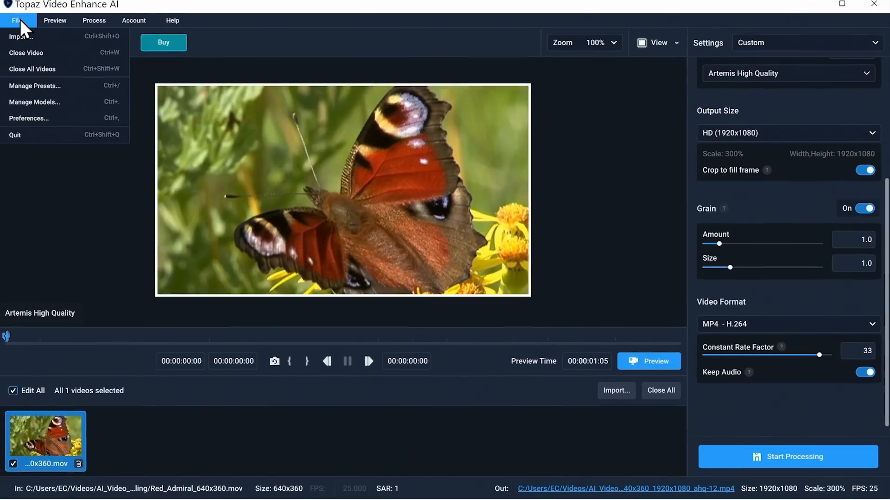
click(37, 117)
click(225, 127)
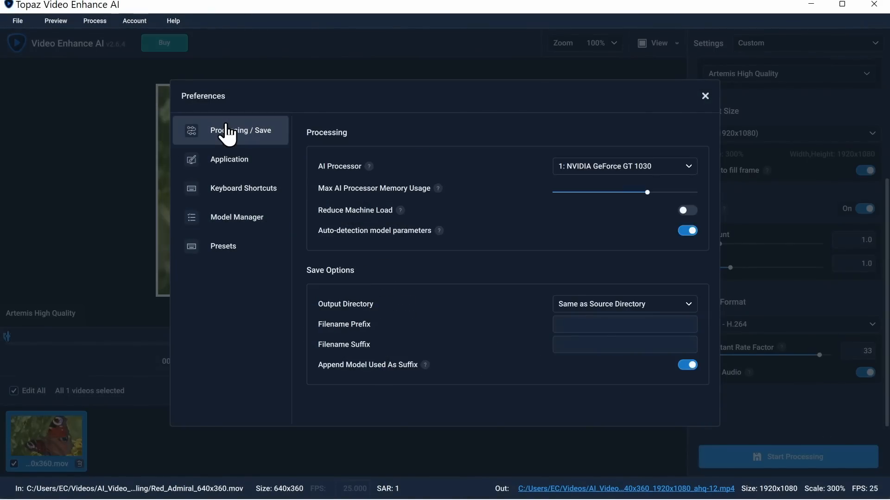
click(593, 169)
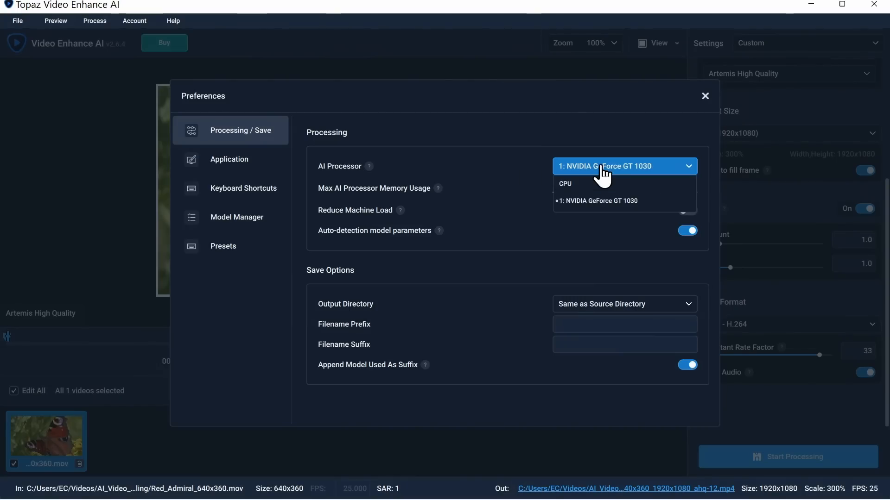
click(508, 160)
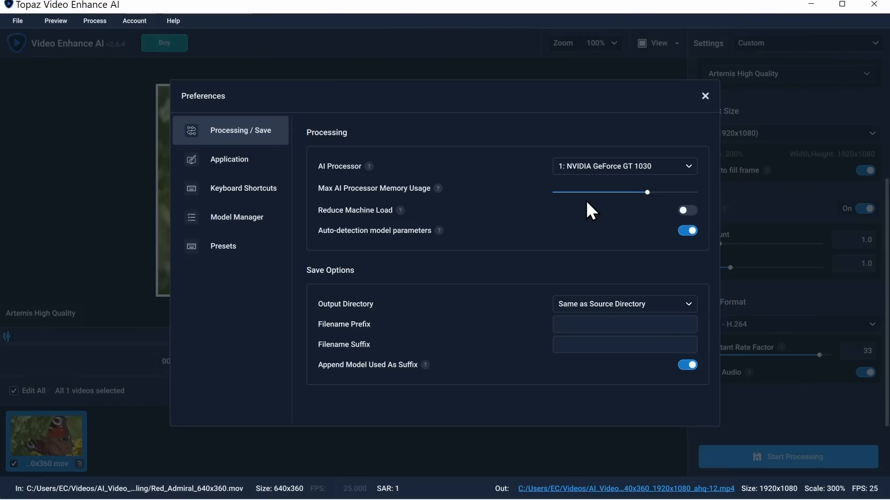
click(248, 223)
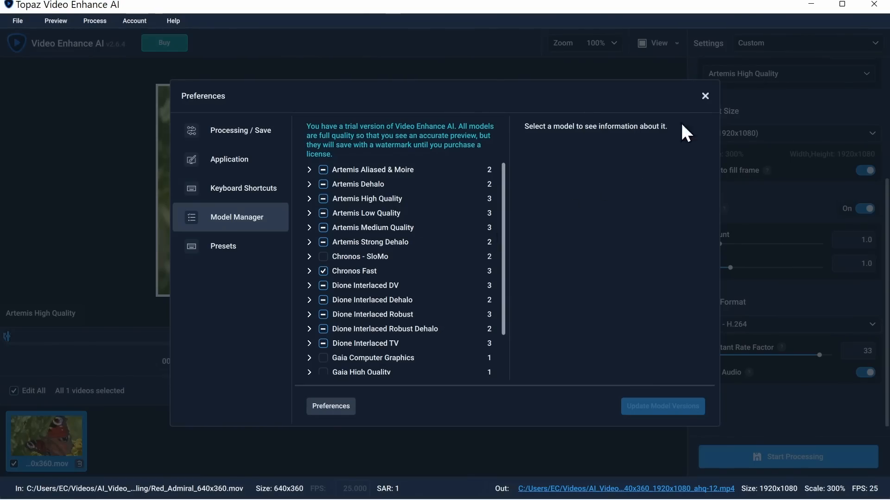
click(707, 97)
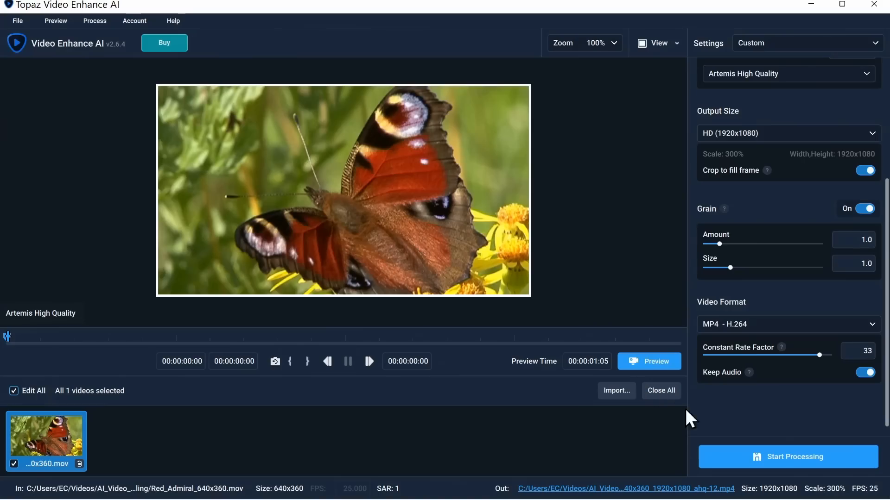
Step: Start processing with the trial watermark, then minimise Topaz and show the AI_Video_Scaling folder
click(782, 468)
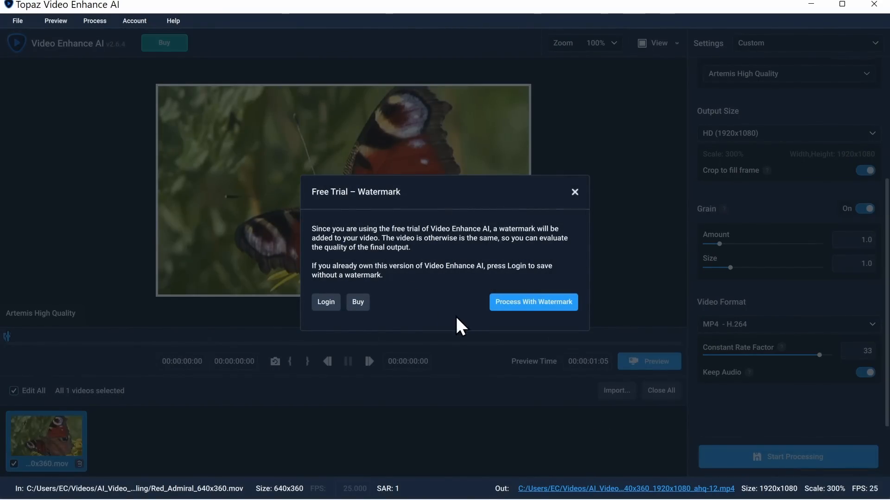
click(531, 301)
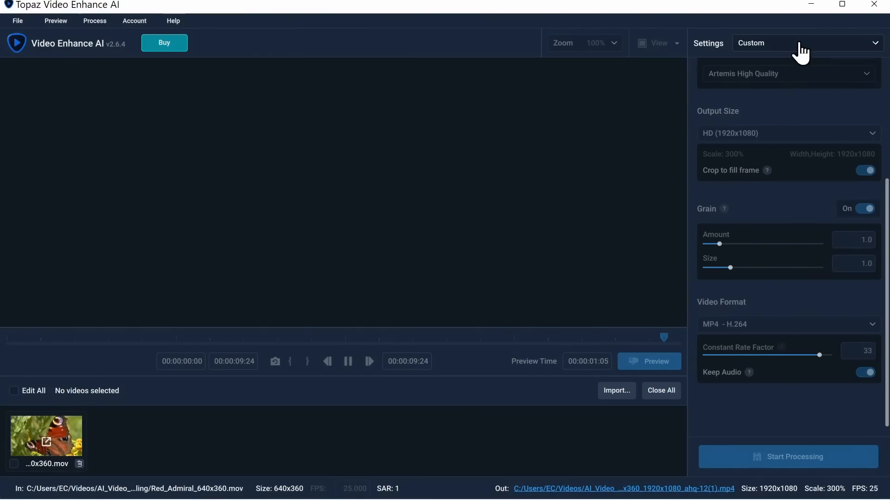
click(810, 6)
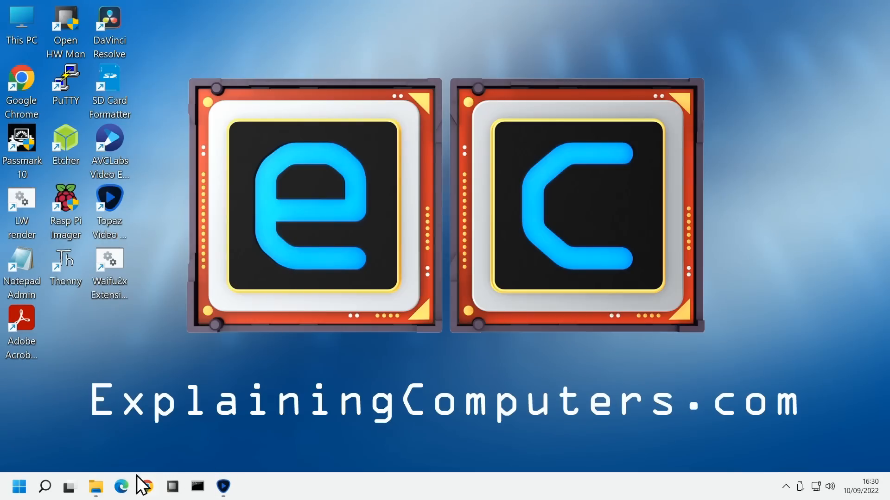
click(95, 489)
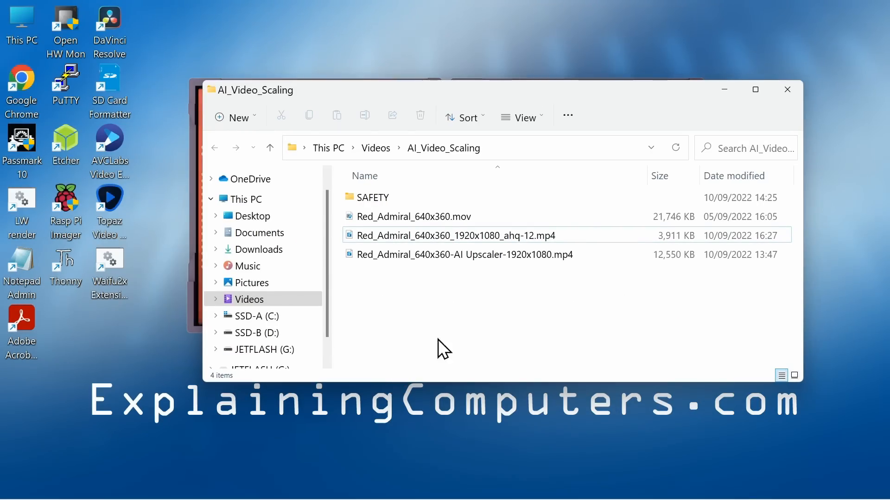
Step: Select the Topaz output Red_Admiral_640x360_1920x1080_ahq-12.mp4 for side-by-side playback
click(460, 240)
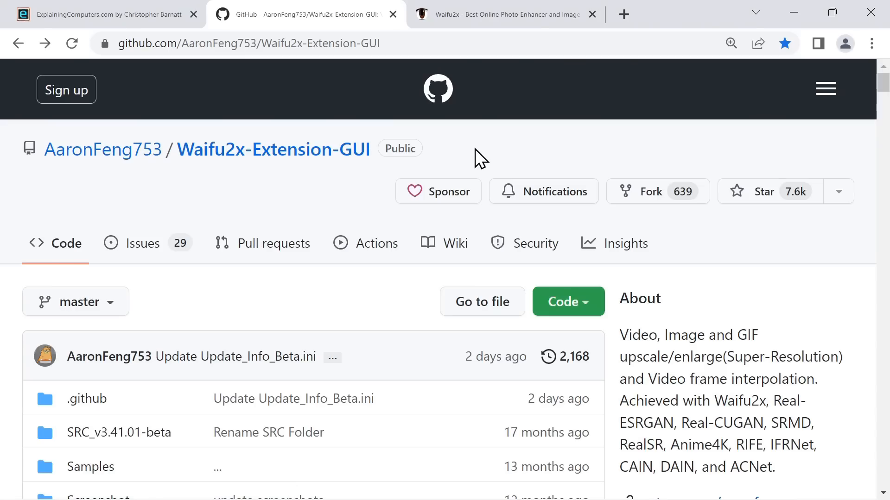
Step: From waifu2x.io, go to the latest stable Waifu2x-Extension-GUI release page
click(486, 21)
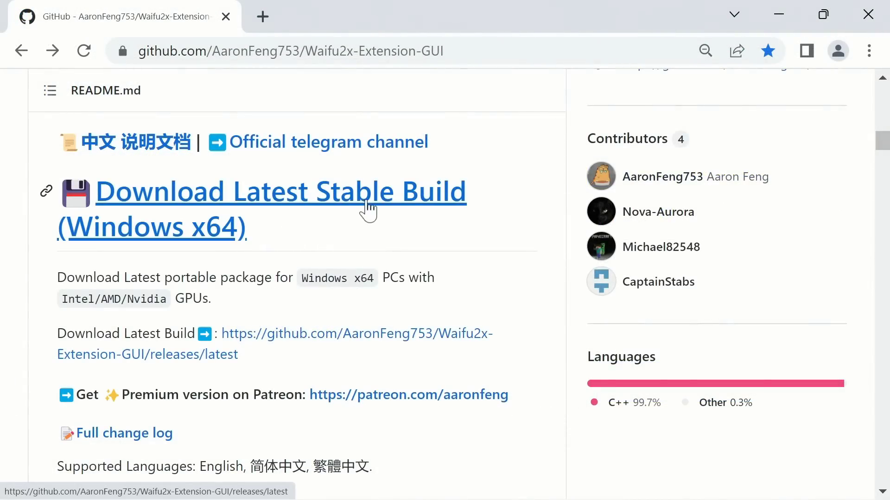
click(367, 207)
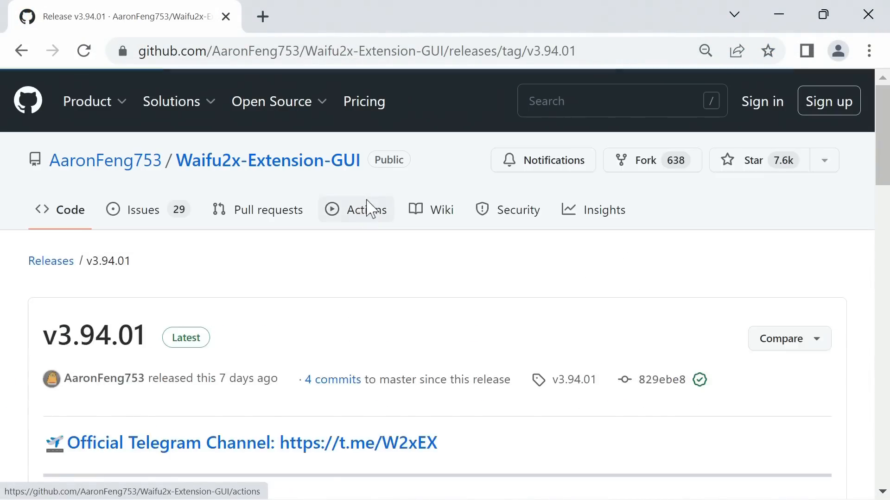
drag(884, 152, 886, 232)
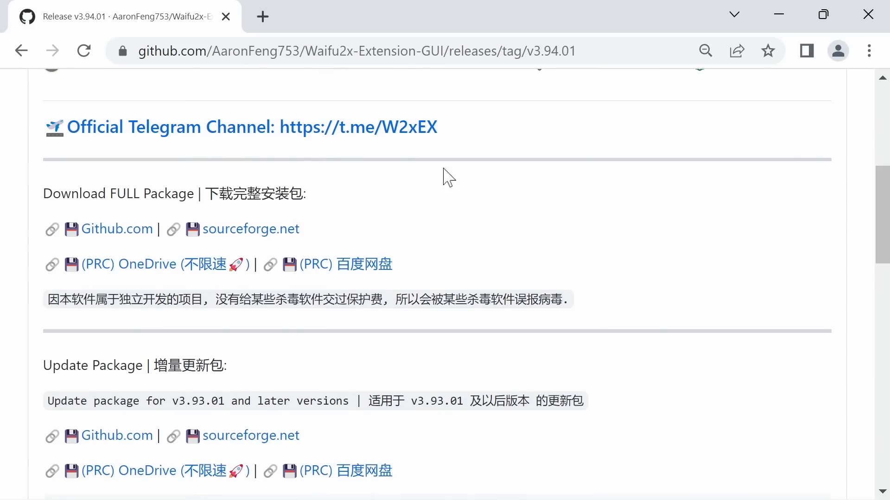
Step: Download the full package from SourceForge and extract the .7z archive here with 7-Zip
click(273, 233)
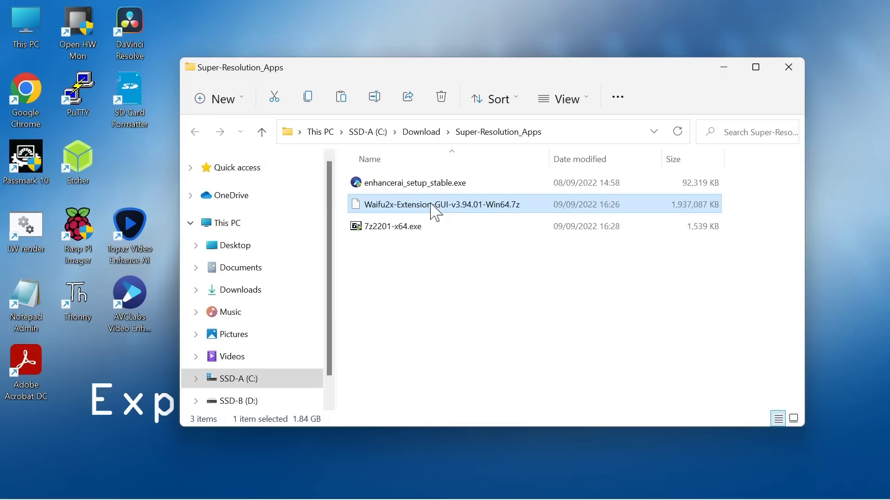
right_click(432, 205)
mouse_move(463, 228)
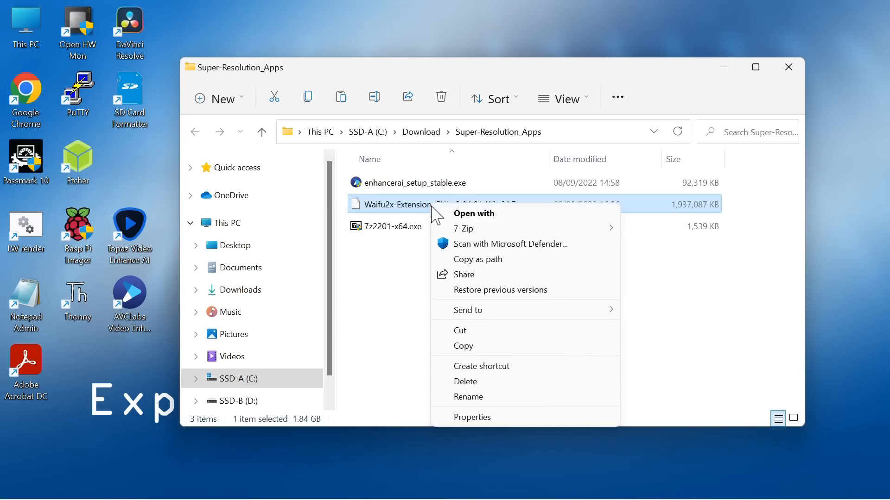
click(230, 276)
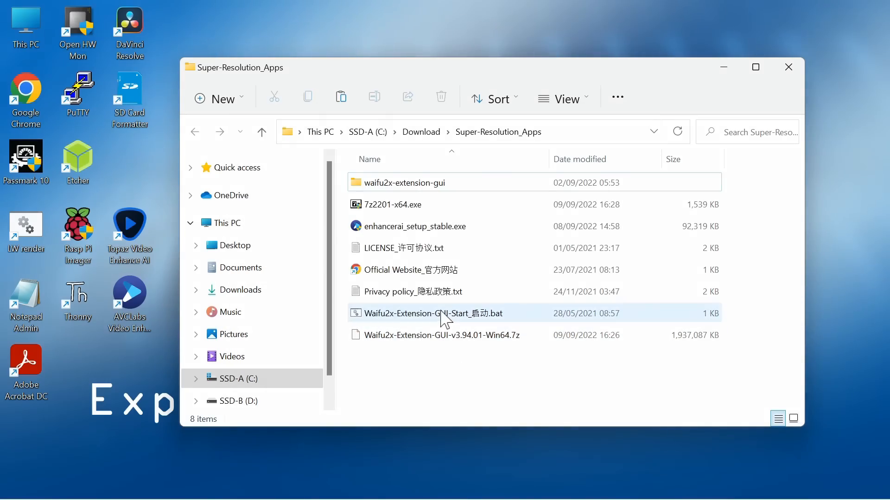
Step: Launch Waifu2x-Extension-GUI from its Start .bat file with English as the interface language
double_click(441, 314)
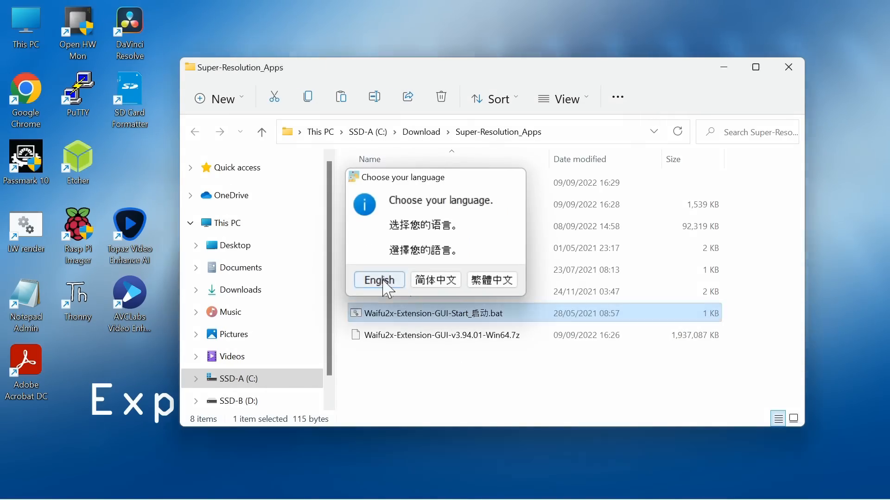
click(378, 280)
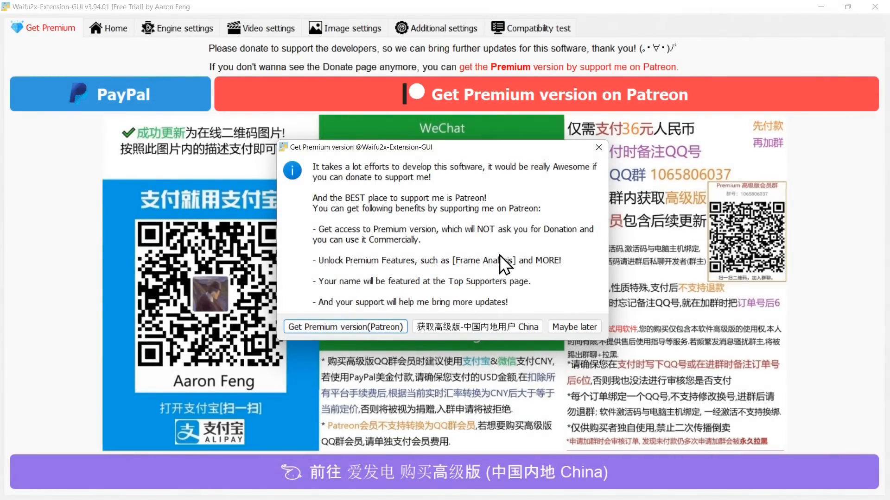
Step: Return to Home and add Red_Admiral_640x360.mov to the files list via the file picker
click(578, 325)
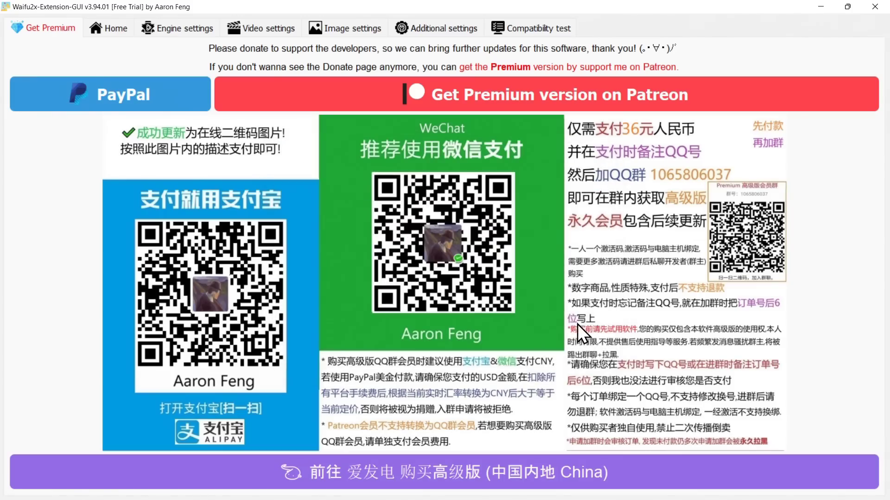
click(118, 30)
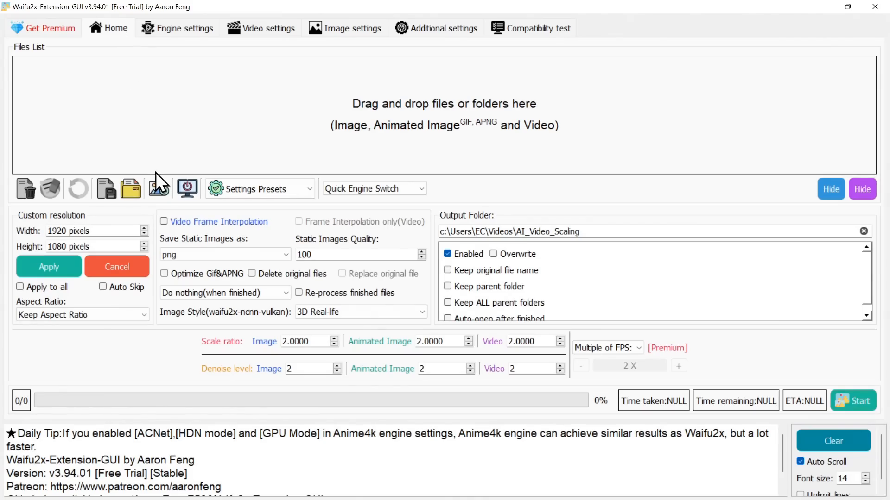
click(160, 189)
click(150, 125)
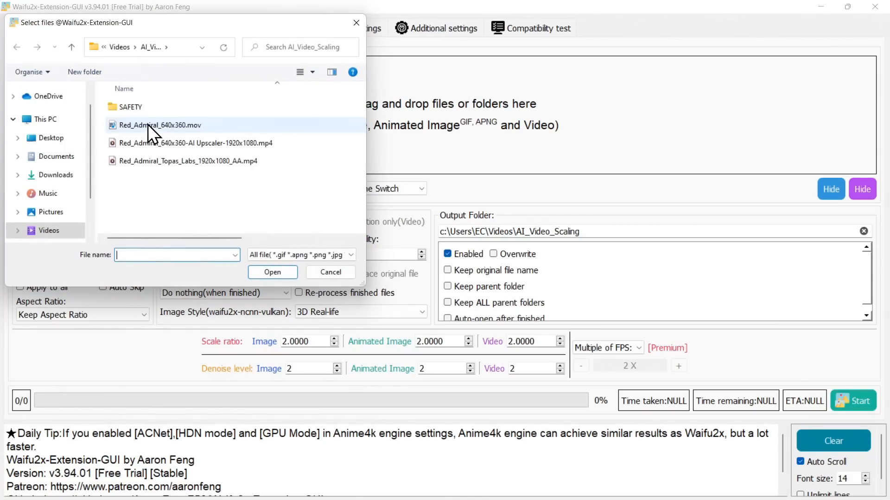
click(274, 270)
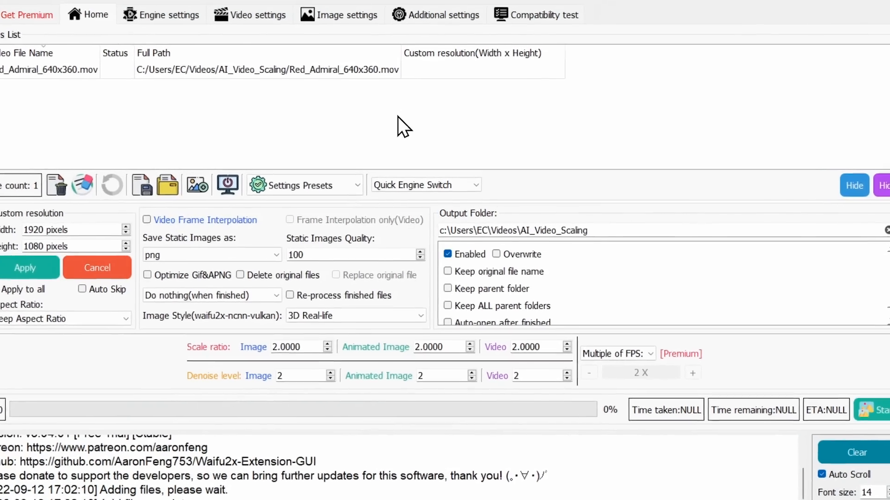
Step: Choose the '3D Real-life - Enlarge only' preset, keeping 3D Real-life image style
click(327, 170)
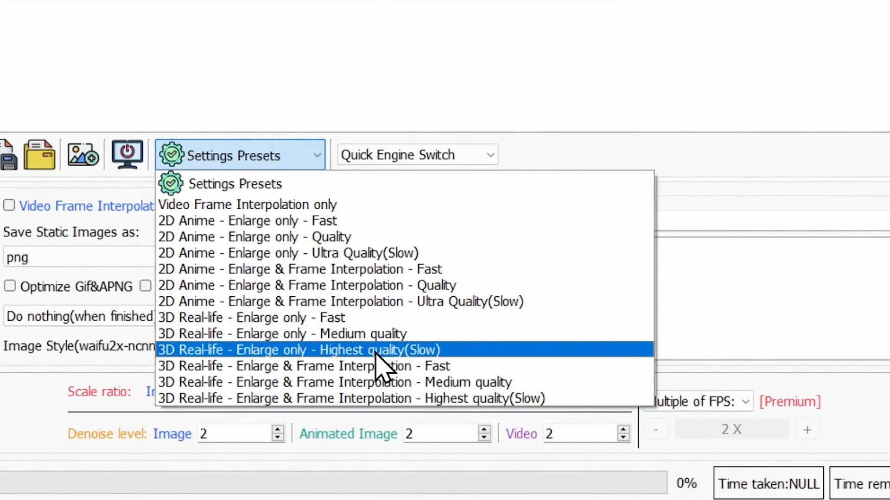
click(359, 318)
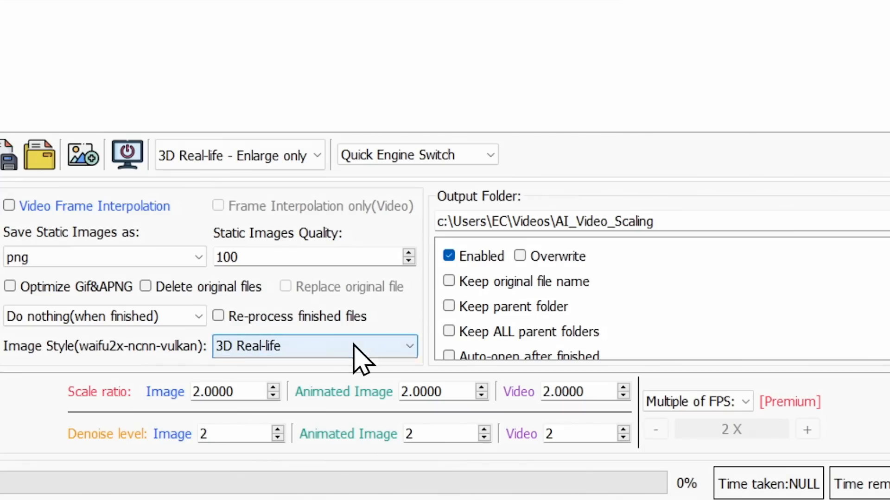
click(354, 345)
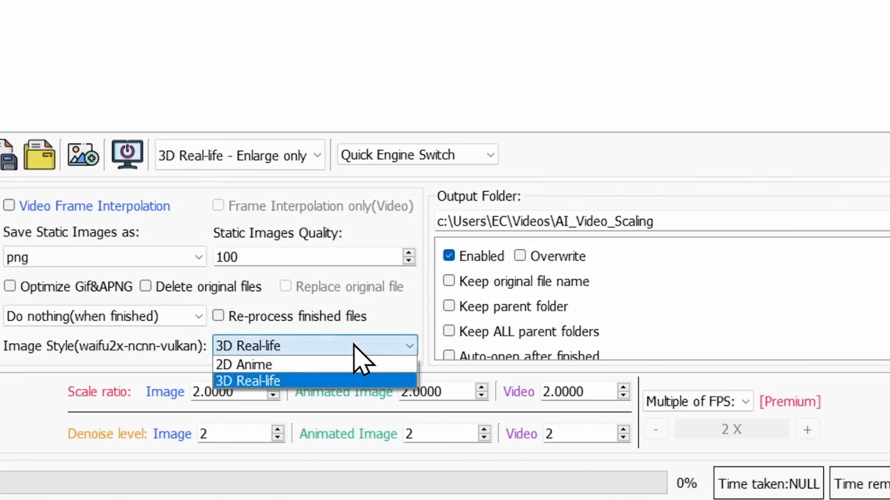
click(297, 383)
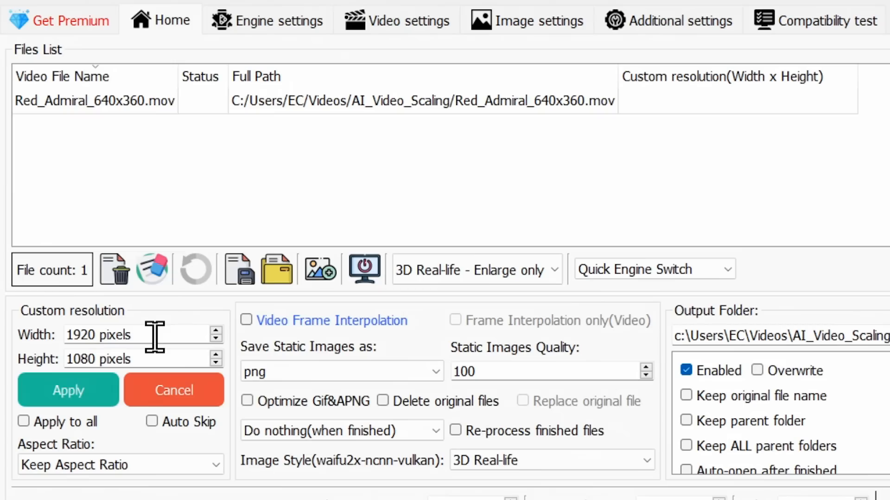
Step: Apply a custom 1920x1080 resolution to the Red_Admiral_640x360.mov entry
click(375, 105)
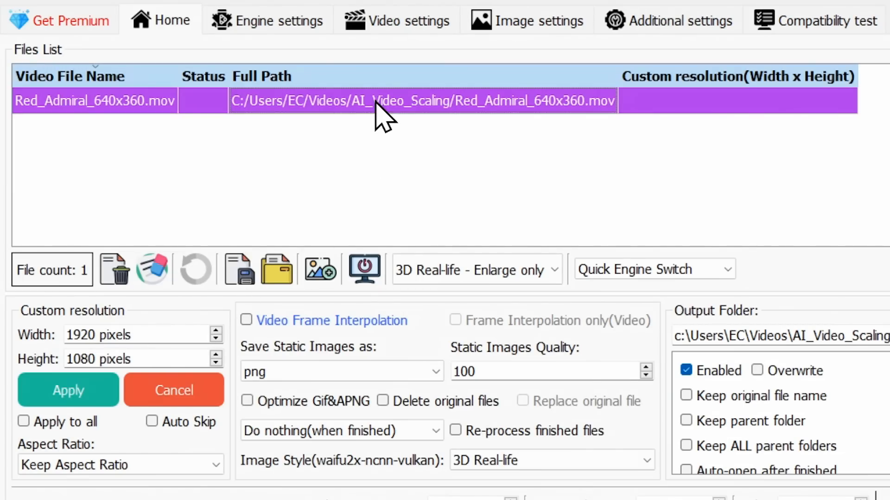
click(66, 393)
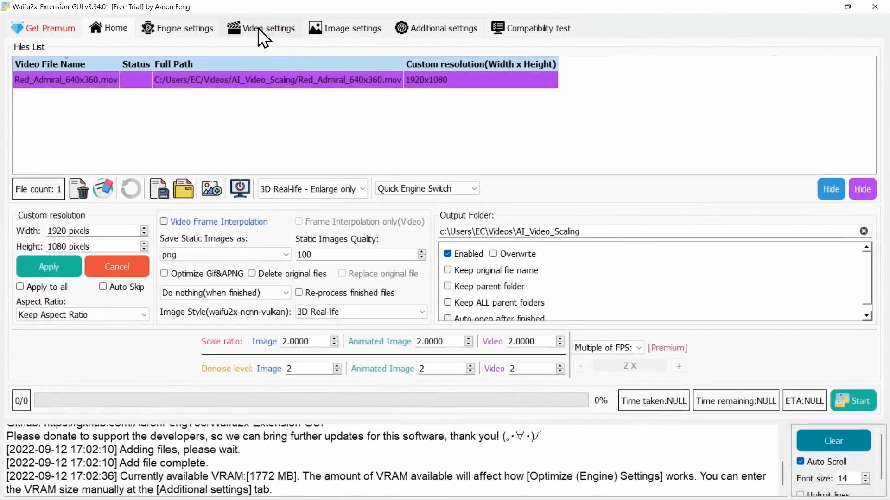
click(259, 31)
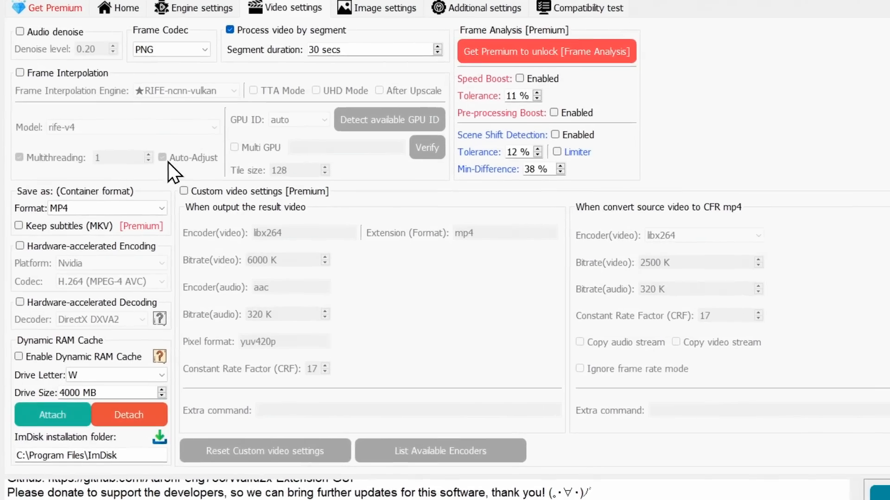
mouse_move(152, 191)
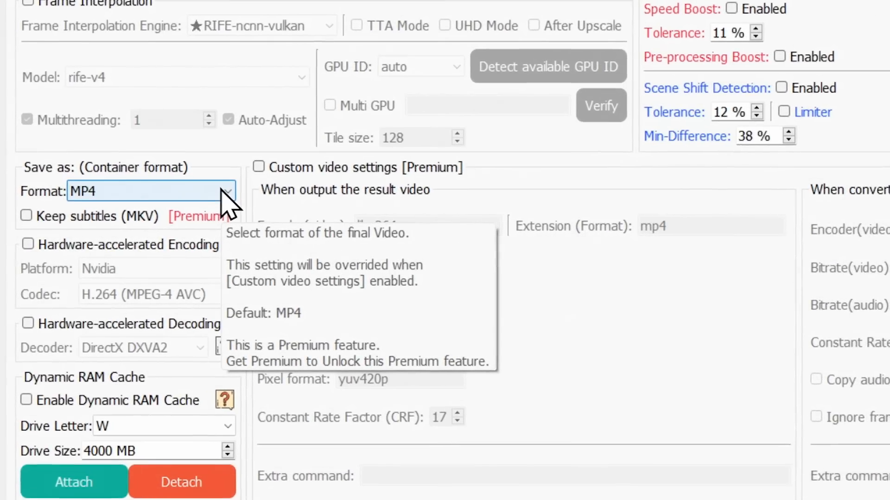
click(230, 192)
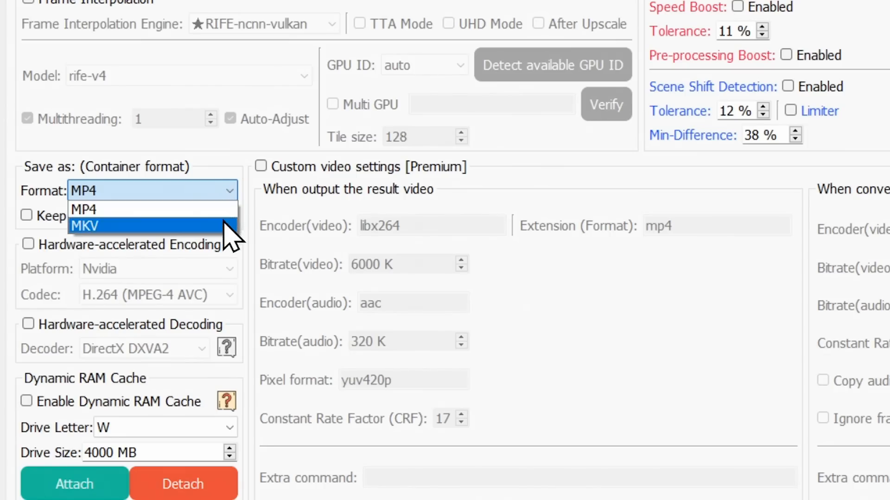
click(229, 210)
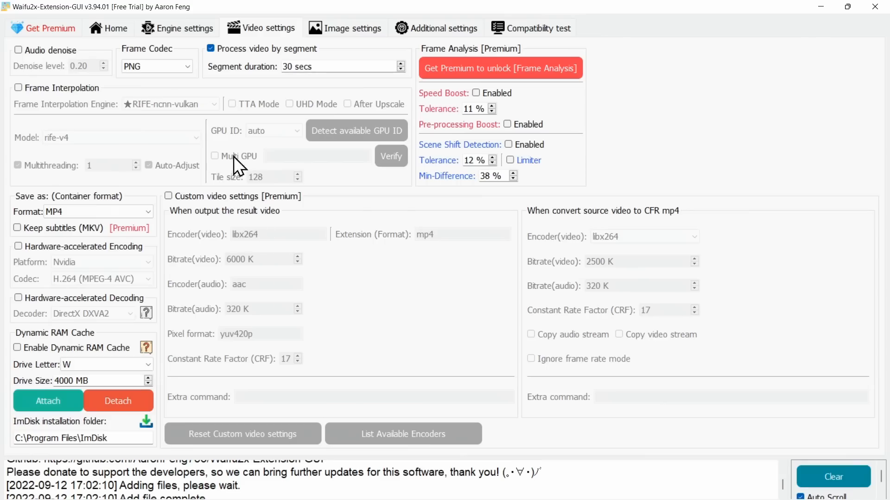
click(179, 29)
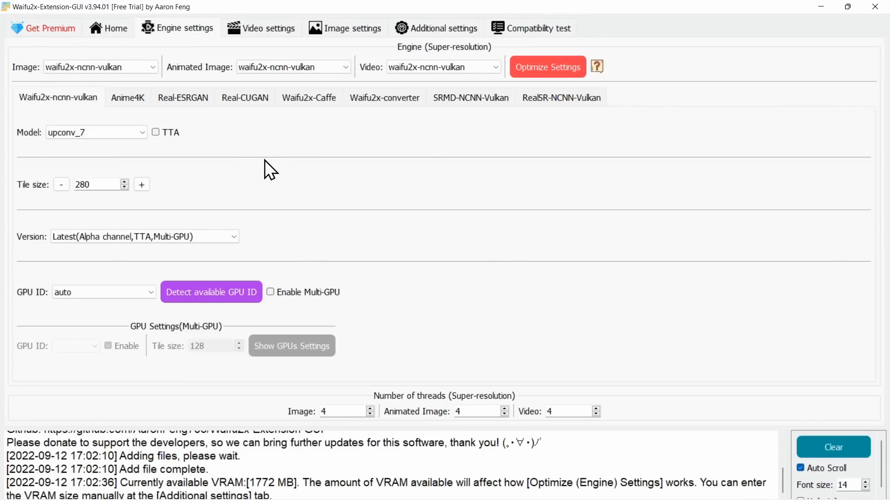
click(147, 96)
click(184, 98)
click(245, 98)
click(302, 98)
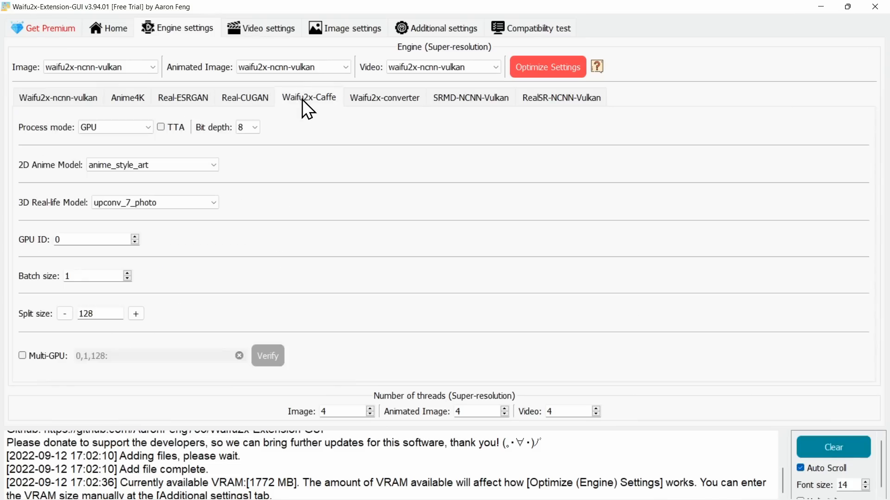
click(88, 99)
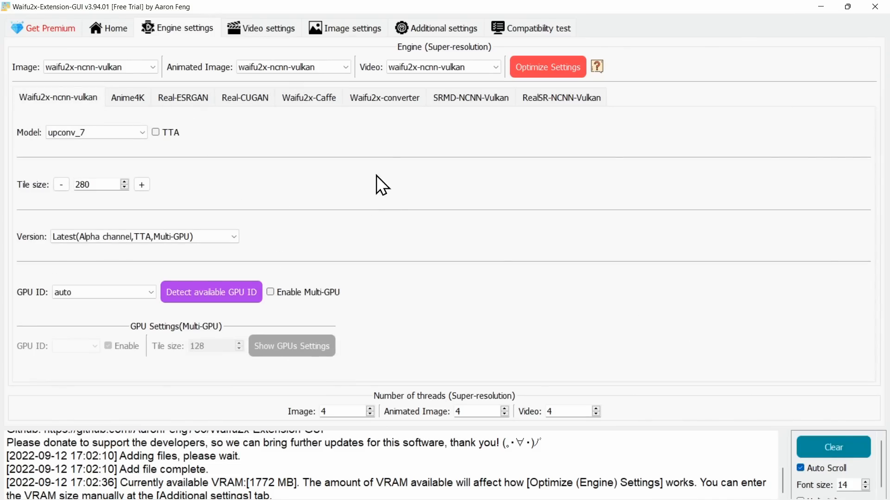
click(338, 26)
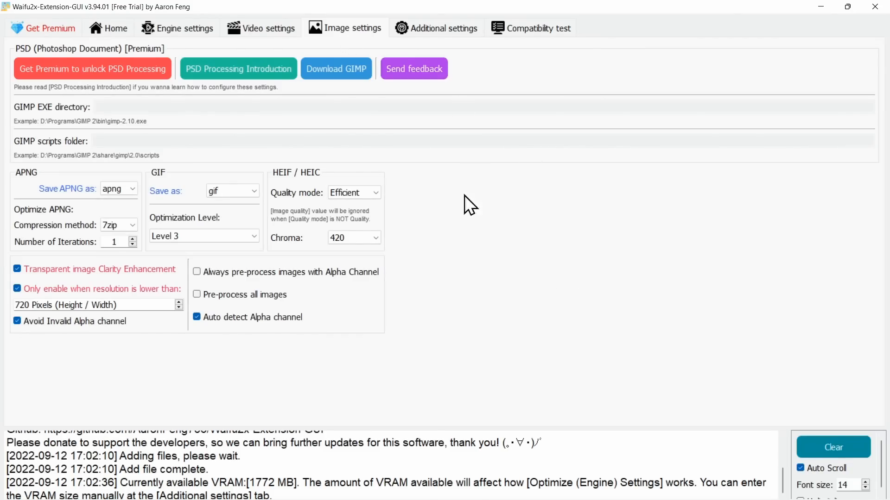
click(436, 27)
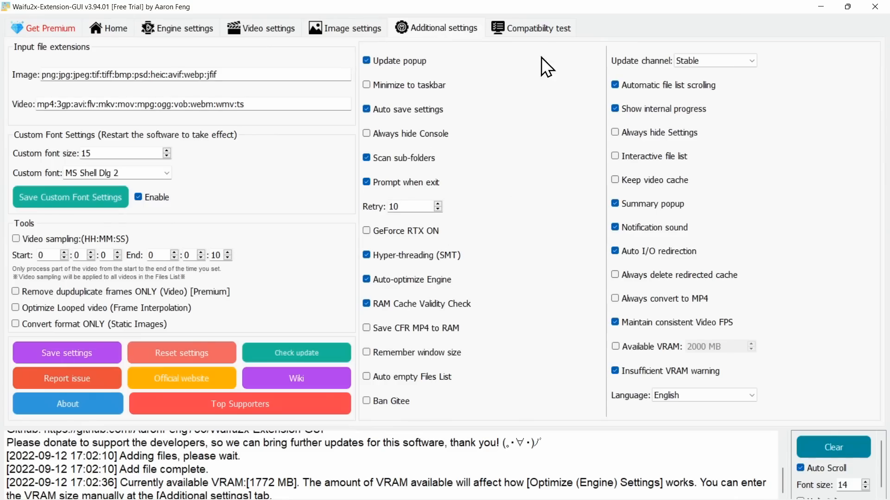
click(525, 24)
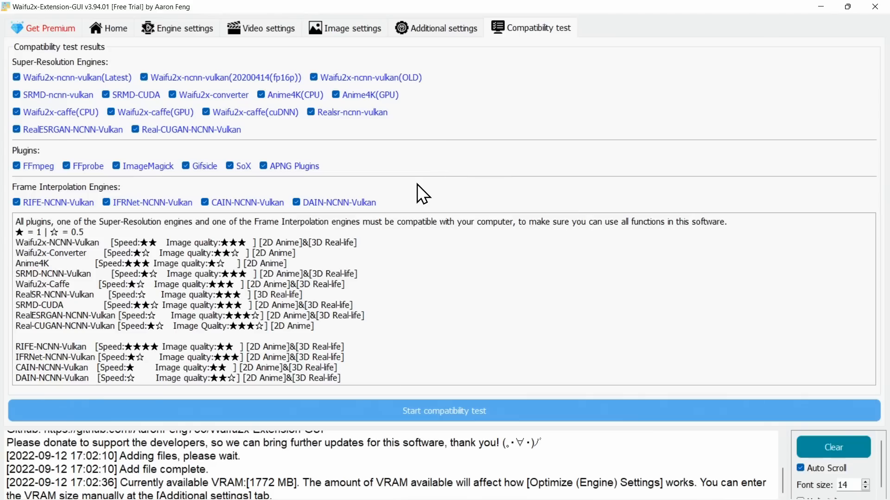
click(110, 25)
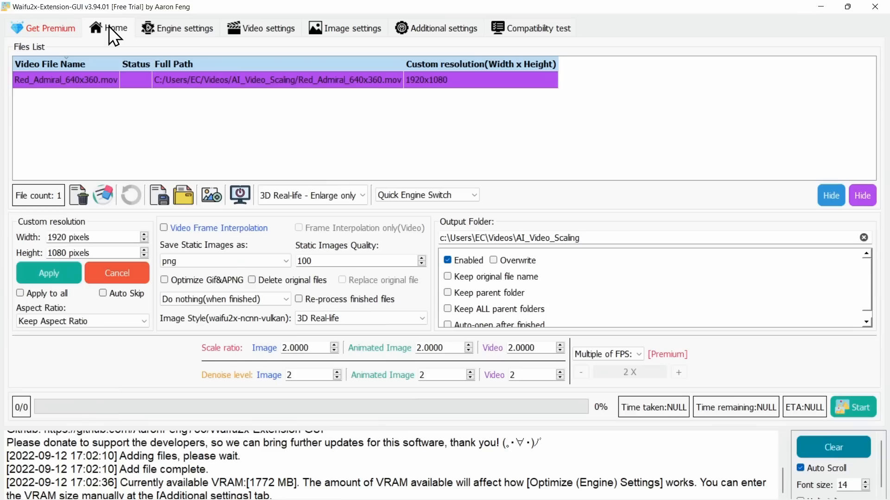
Step: Run the upscale to completion, dismiss the summary and minimize to reveal the output folder
click(853, 406)
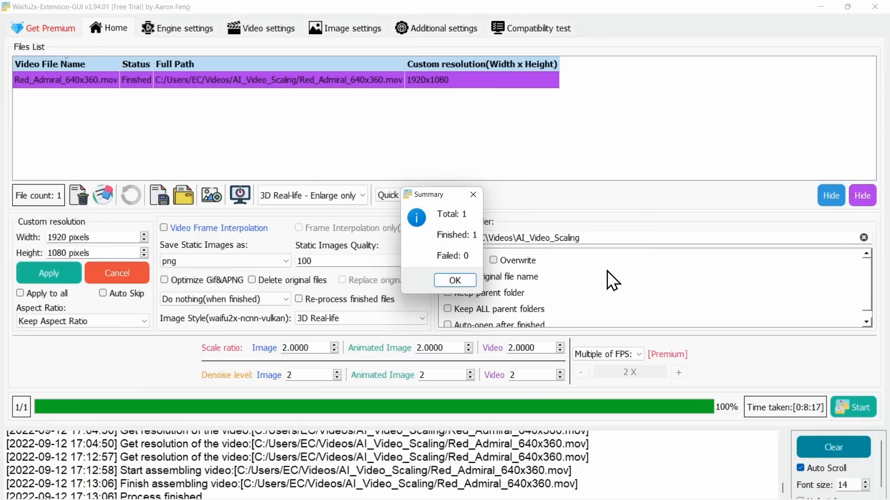
click(465, 279)
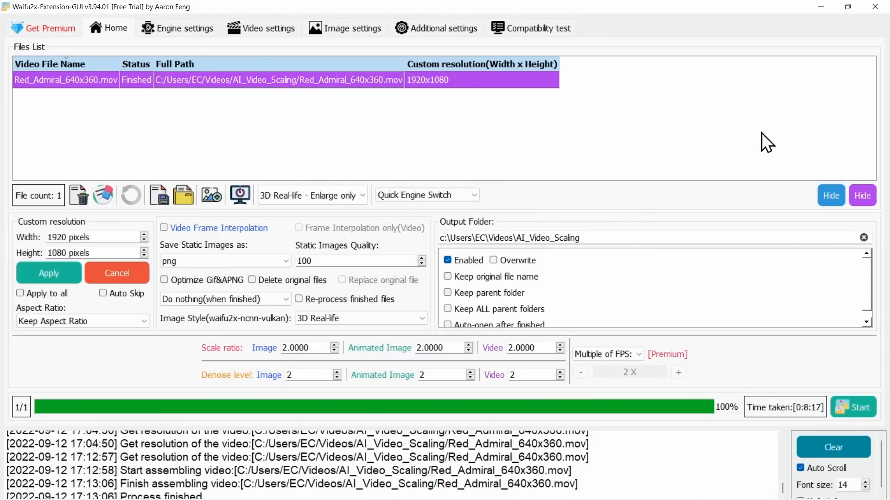
click(821, 5)
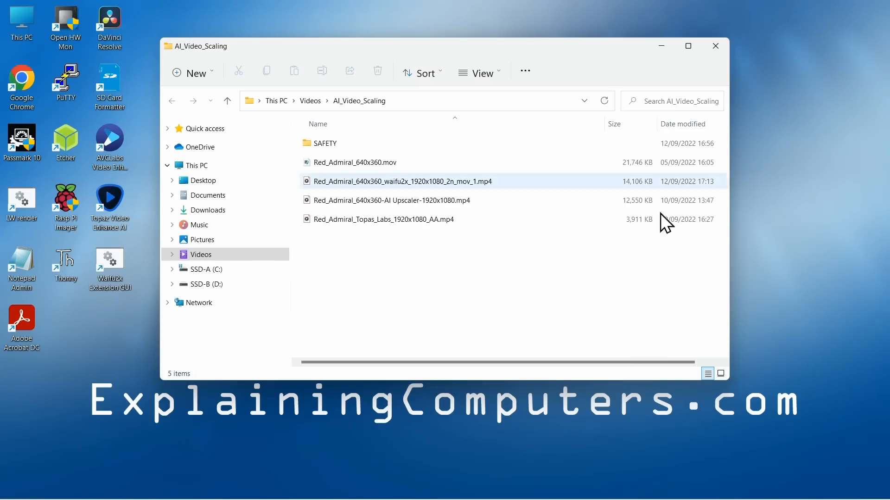